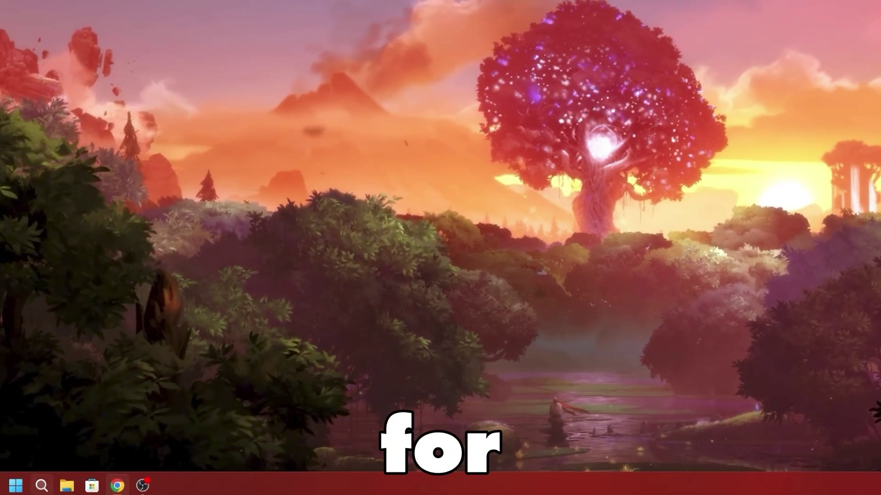
Find Registry Editor through the Windows search and run it as administrator.
left_click(41, 485)
type("registry Editor")
right_click(70, 162)
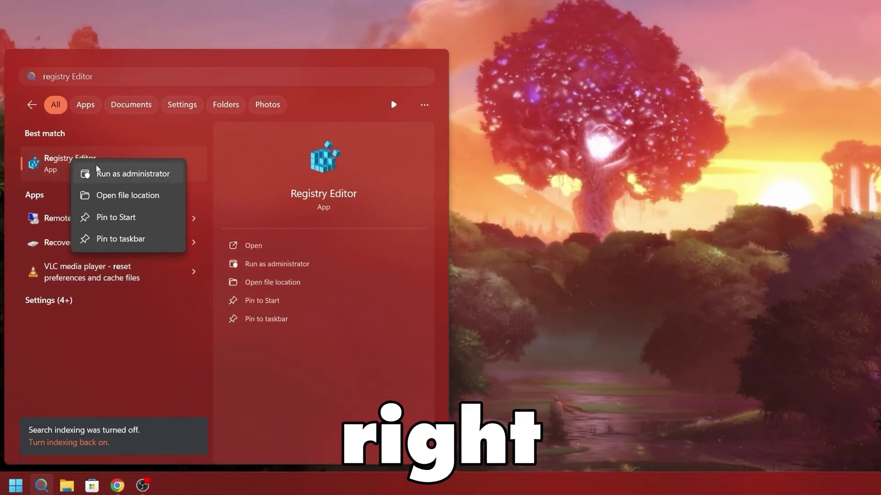
left_click(139, 173)
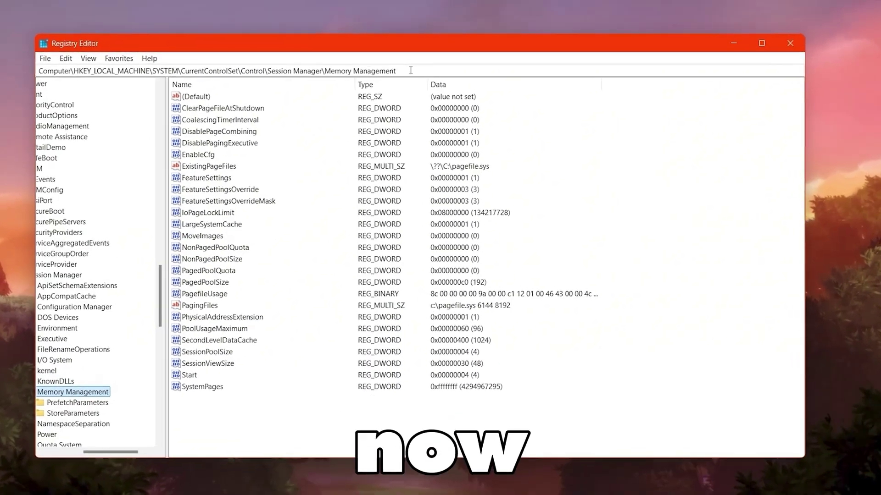
Go to the registry key HKEY_LOCAL_MACHINE\SOFTWARE\Microsoft\Windows NT\CurrentVersion\Multimedia\SystemProfile.
left_click_drag(396, 74, 18, 72)
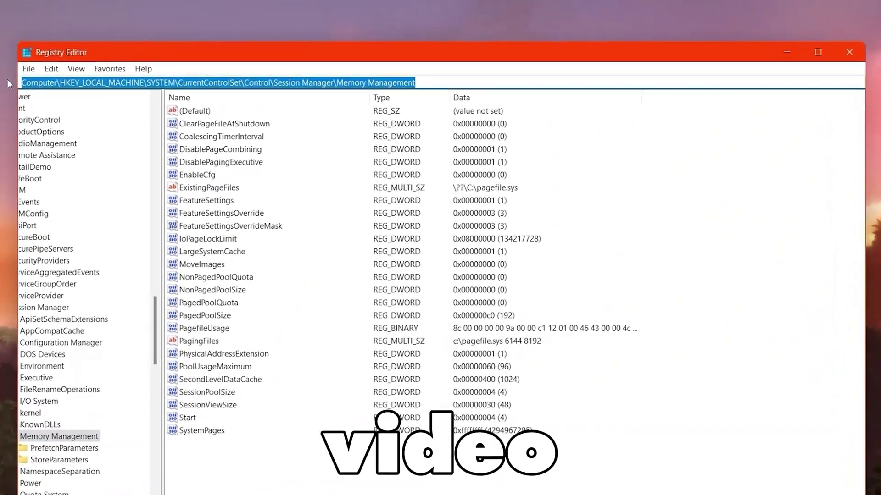
type("HKEY_LOCAL_MACHINE\\SOFTWARE\\Microsoft\\Windows NT\\CurrentVersion\\Multimedia\\SystemProfile")
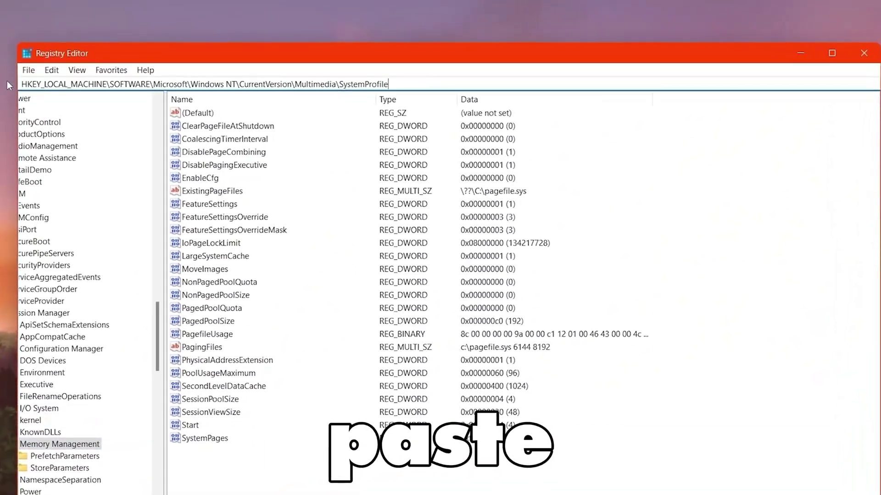
key("Return")
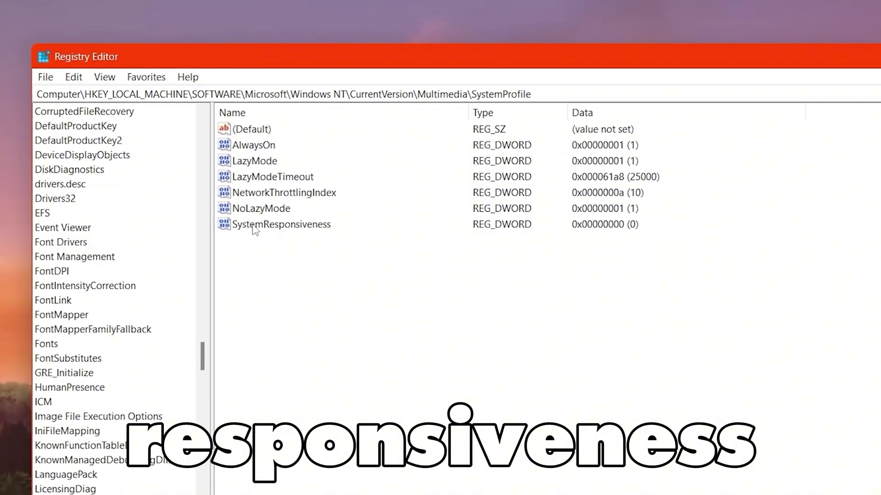
Set the SystemResponsiveness value data to 0 with a hexadecimal base.
right_click(250, 228)
left_click(259, 236)
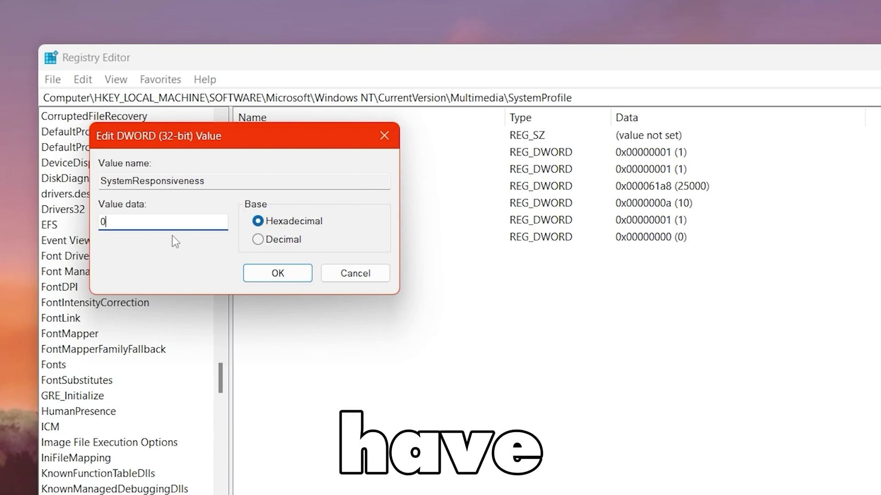
left_click(279, 273)
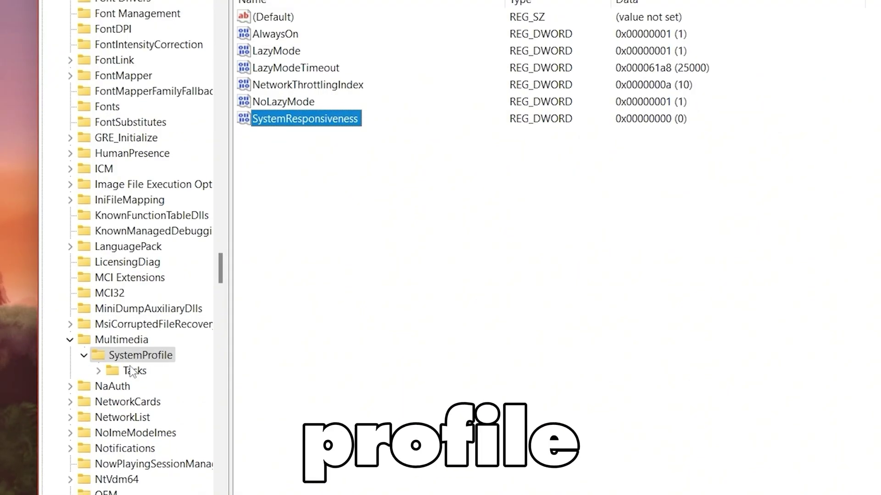
Expand the Tasks key under SystemProfile and open its Games subkey.
left_click(133, 371)
left_click(100, 372)
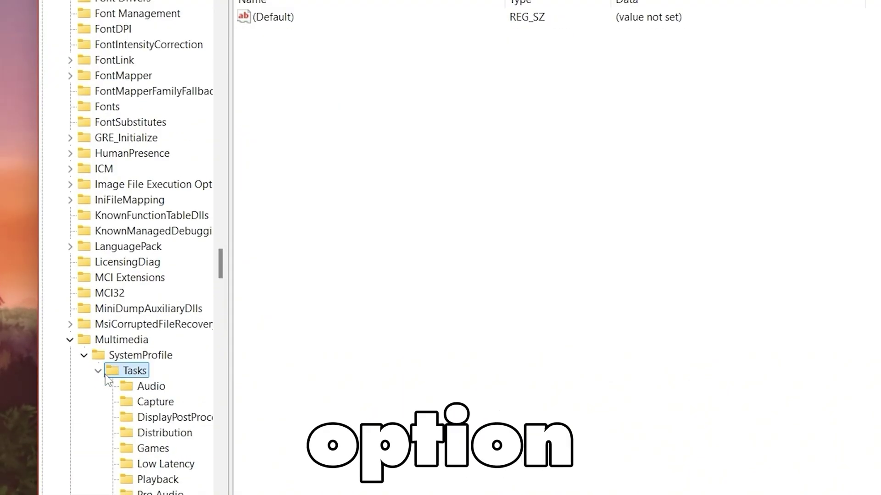
left_click(152, 449)
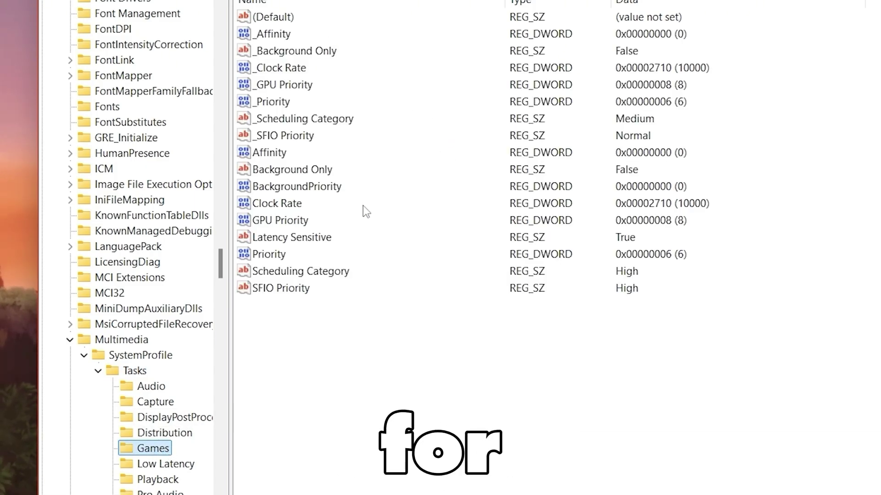
Set the GPU Priority value of the Games key to 8 in hexadecimal.
right_click(264, 224)
left_click(299, 233)
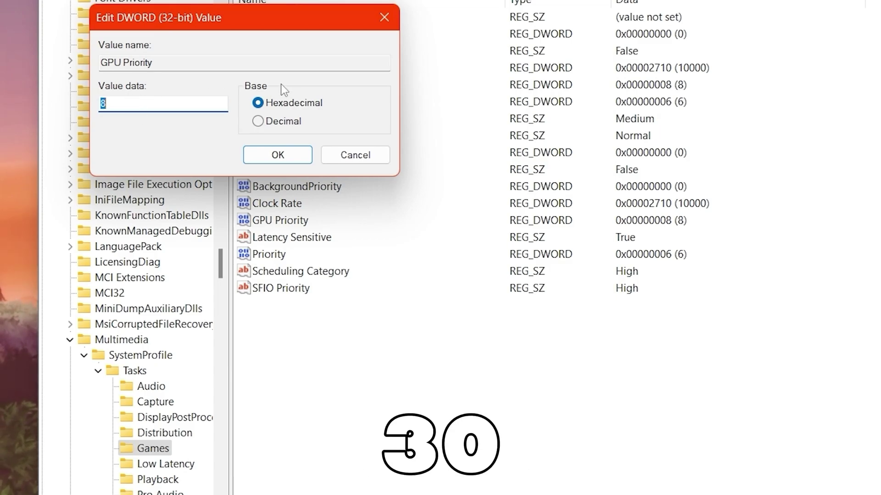
left_click(278, 155)
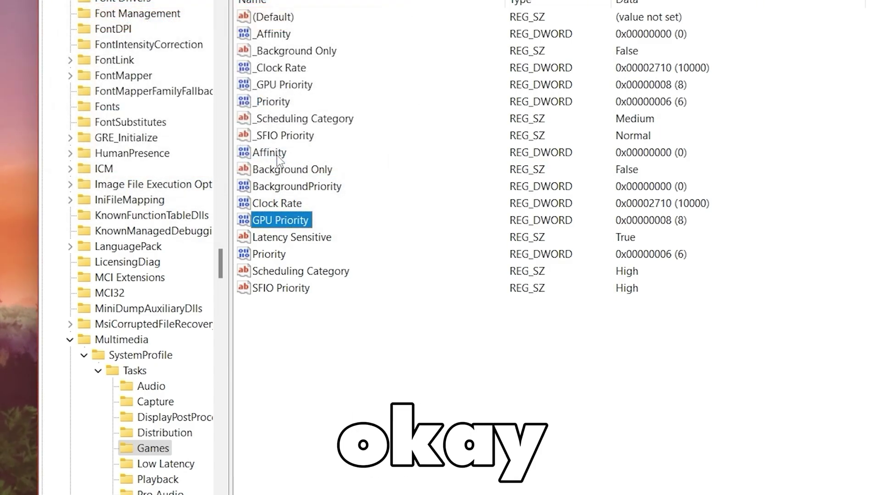
Set the Priority value of the Games key to 6 in hexadecimal.
right_click(271, 255)
left_click(323, 269)
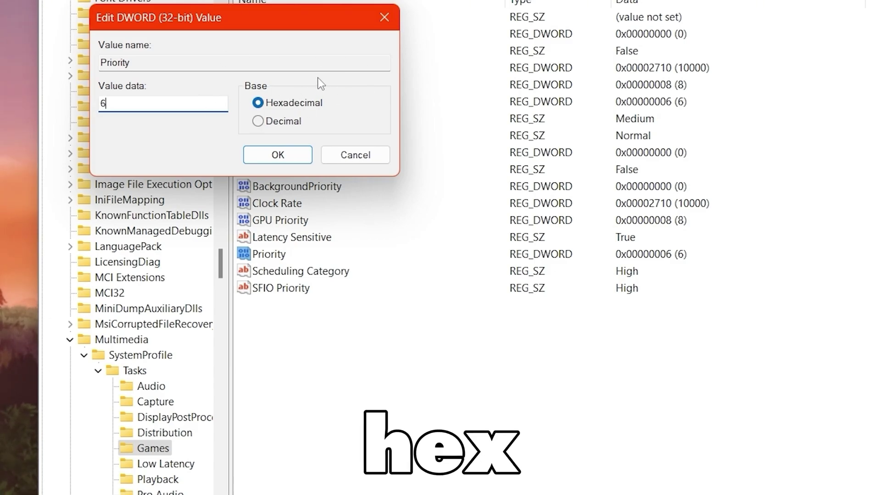
left_click(265, 155)
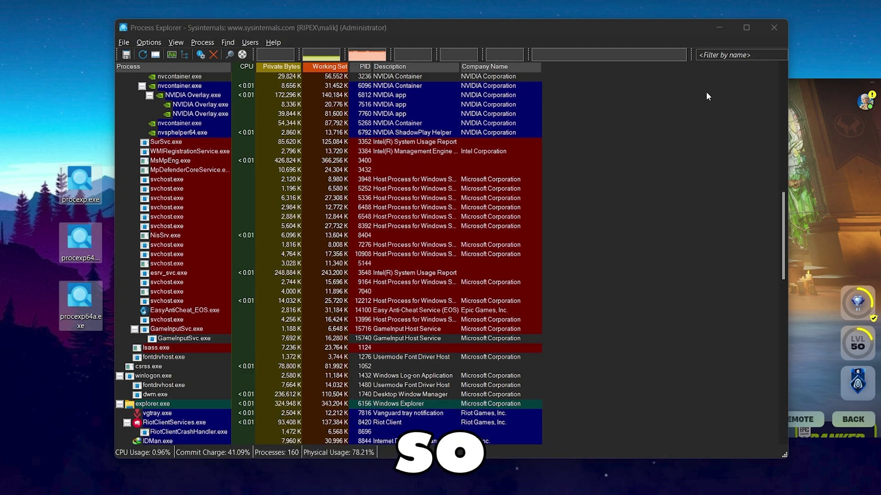
Check the running Fortnite window, then collapse the FortniteClient-Win64-Shipping branch under FortniteLauncher.exe in Process Explorer.
left_click(802, 85)
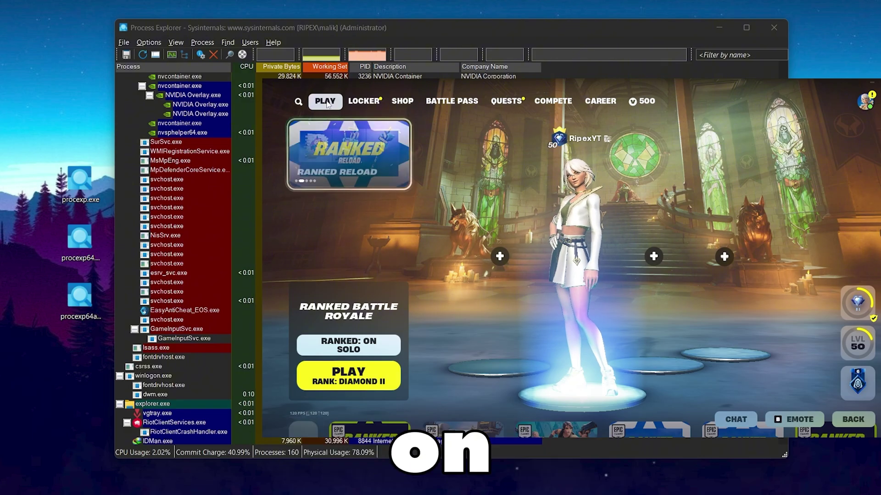
left_click(244, 31)
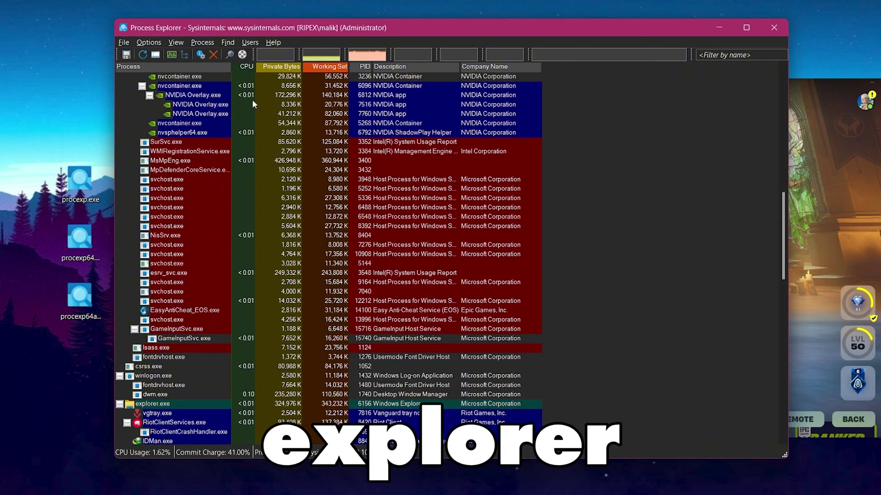
scroll(248, 163, "up", 6)
scroll(248, 163, "down", 20)
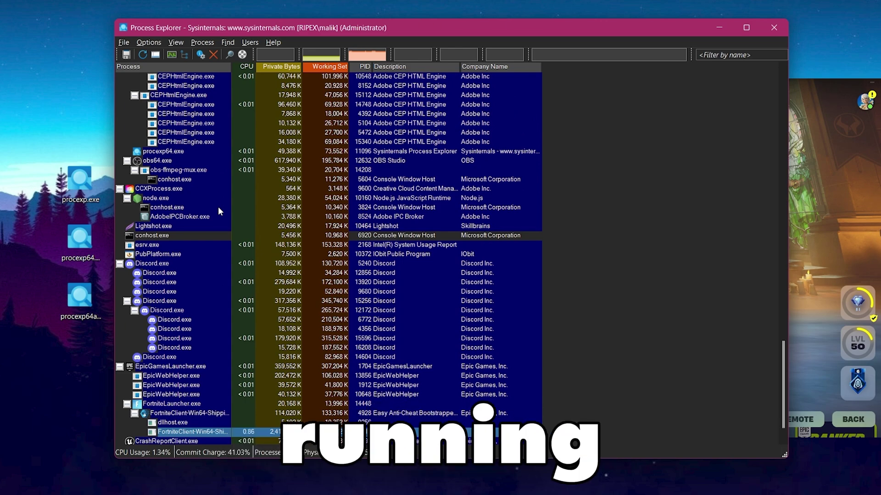
scroll(218, 206, "down", 1)
left_click(135, 385)
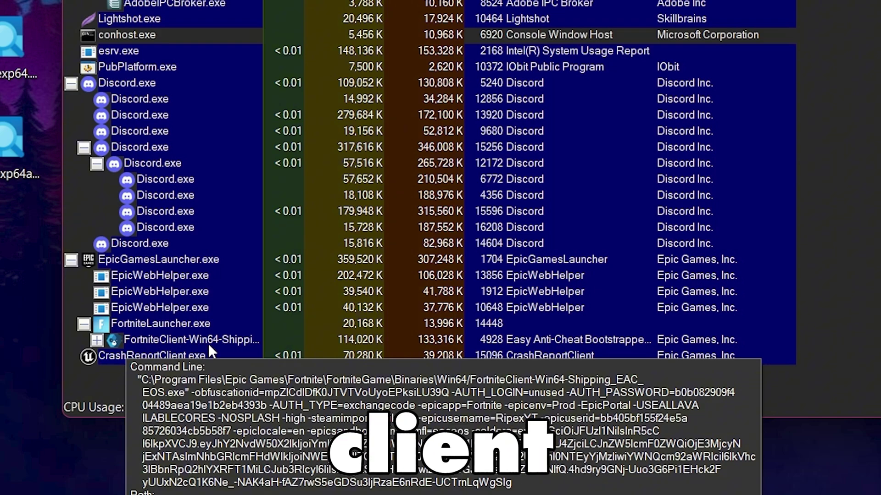
Set the priority of the FortniteClient-Win64-Shipping process under FortniteLauncher.exe to High: 13.
right_click(178, 331)
right_click(158, 339)
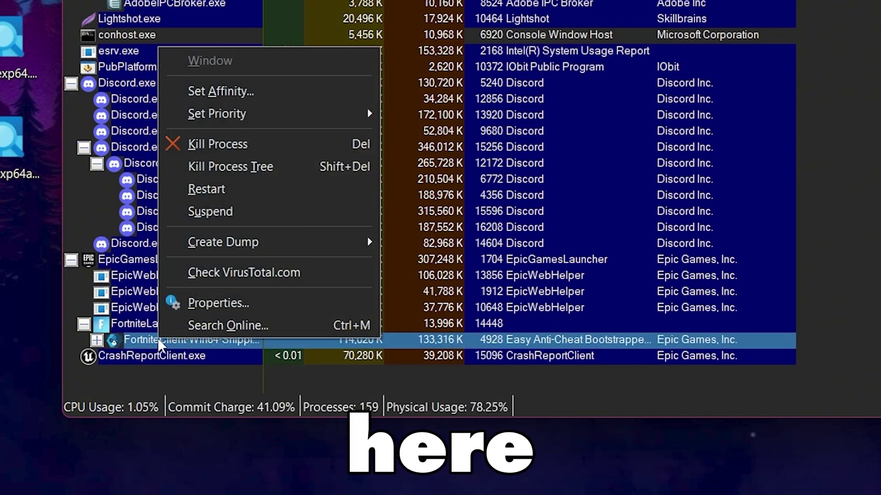
mouse_move(238, 116)
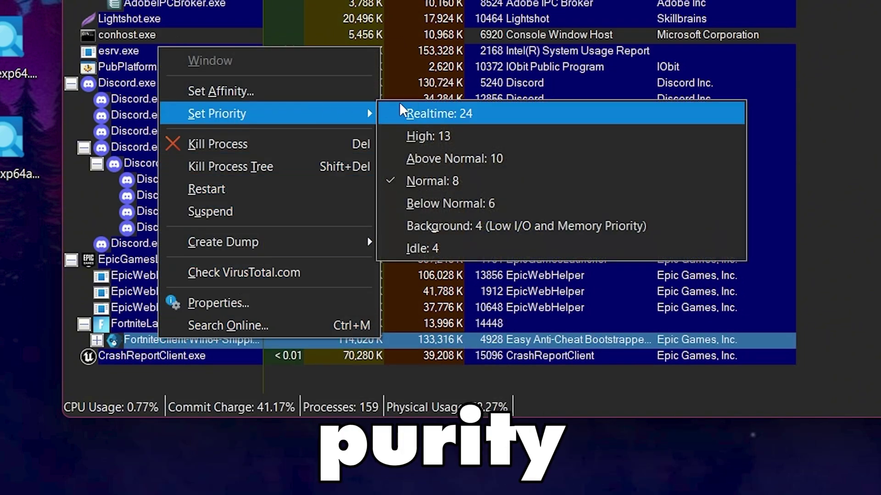
left_click(438, 138)
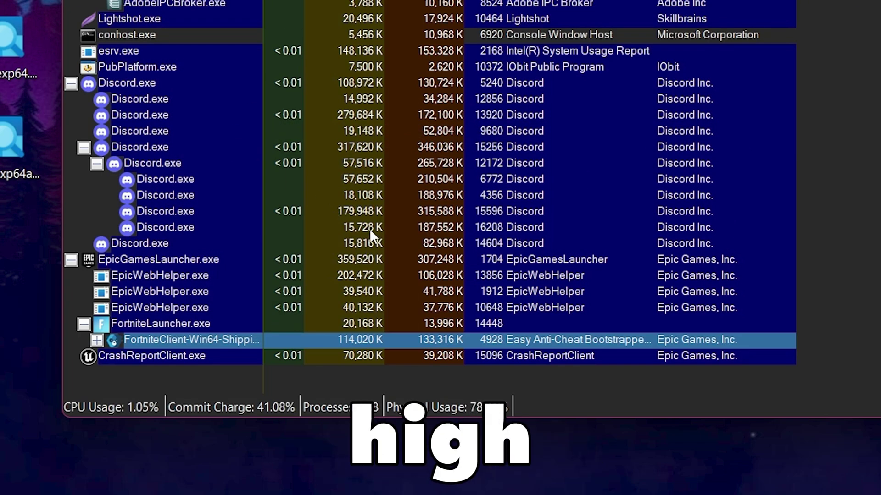
Exclude CPU 0 from the processor affinity of the FortniteClient-Win64-Shipping process and apply the setting.
right_click(160, 340)
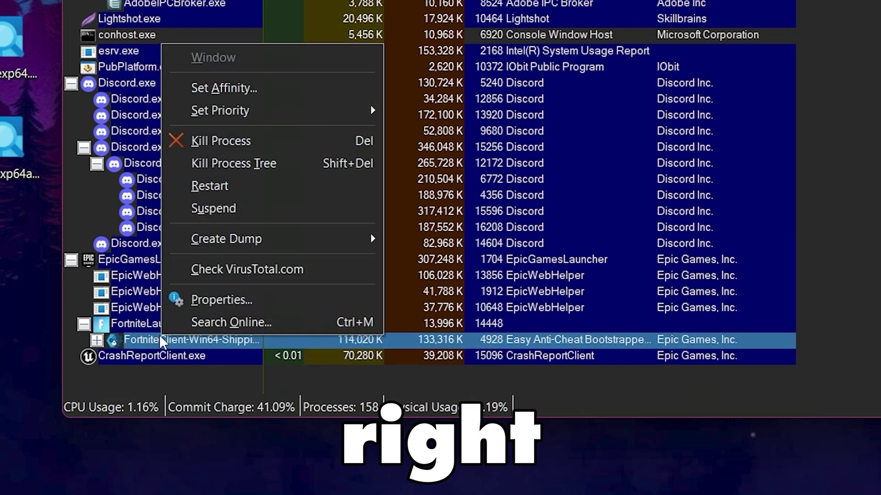
left_click(211, 93)
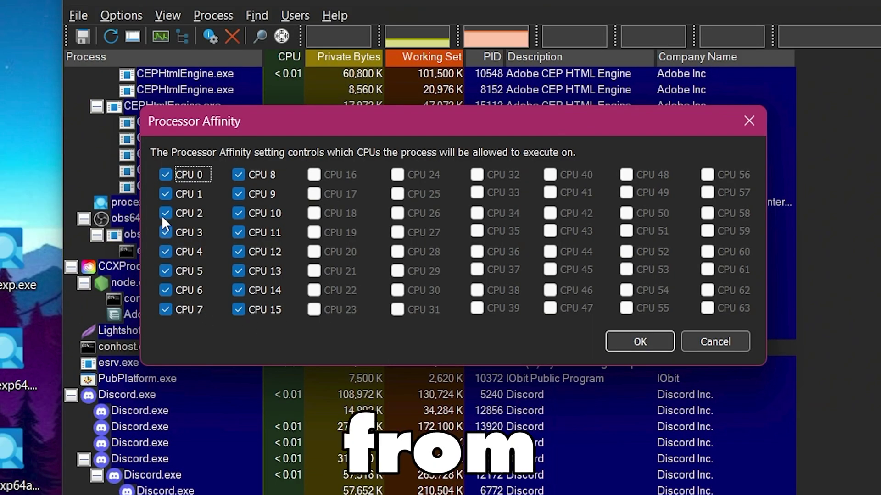
left_click(164, 175)
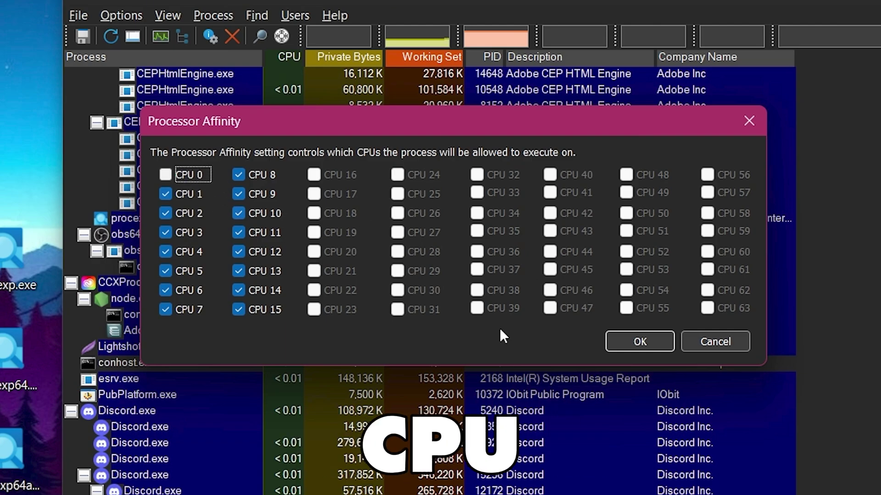
left_click(642, 346)
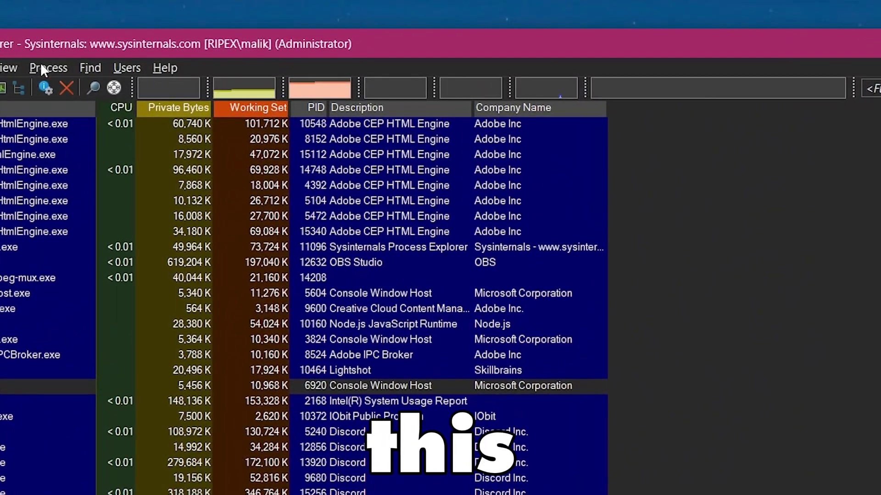
Review the priority and processor affinity settings of the selected FortniteClient-Win64-Shipping process.
left_click(203, 29)
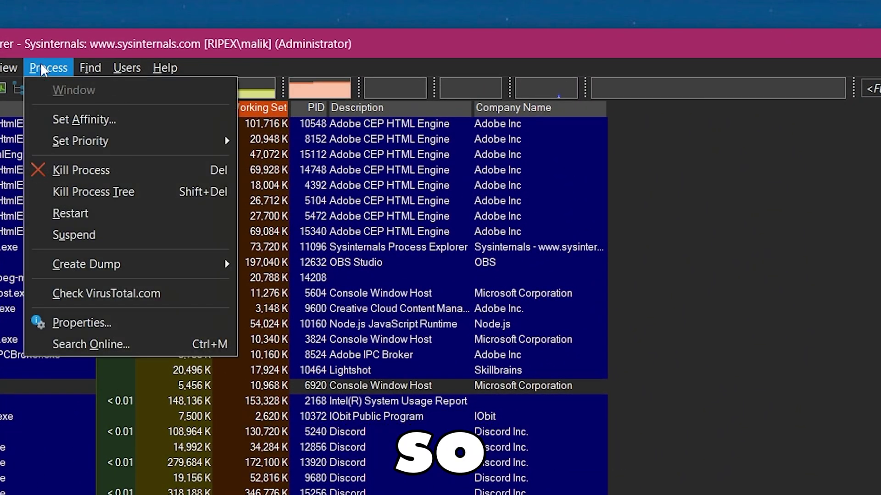
mouse_move(92, 140)
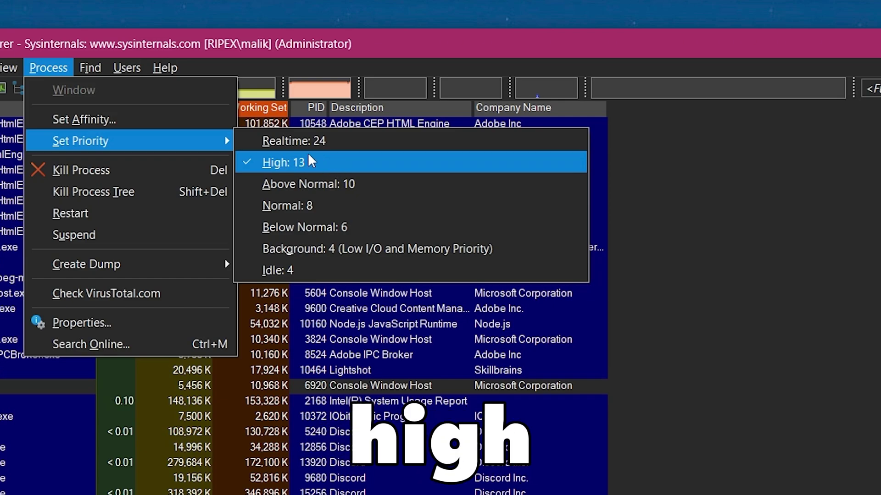
left_click(90, 119)
key("space")
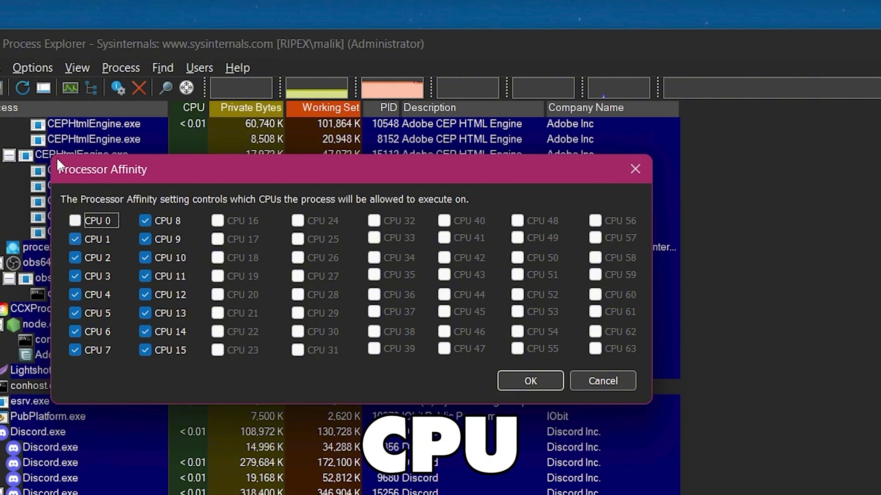
left_click(543, 386)
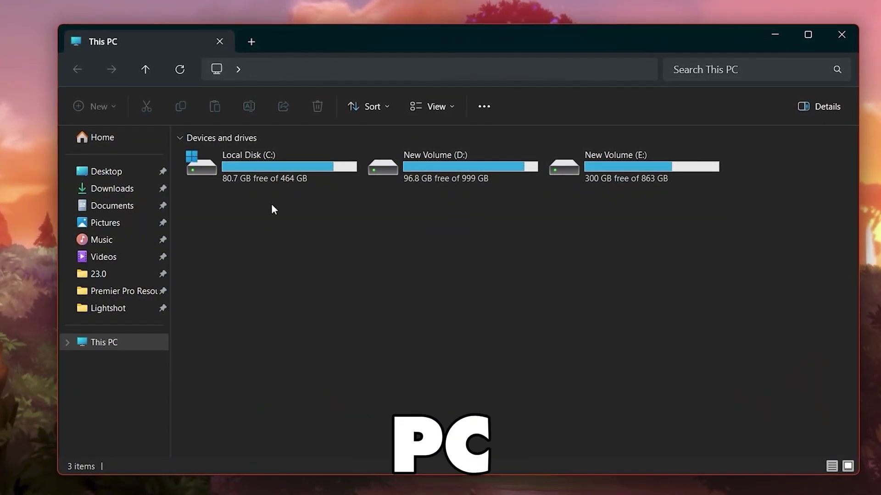
In File Explorer, open the folder C:\Program Files\Epic Games\Fortnite\FortniteGame\Binaries\Win64.
double_click(248, 161)
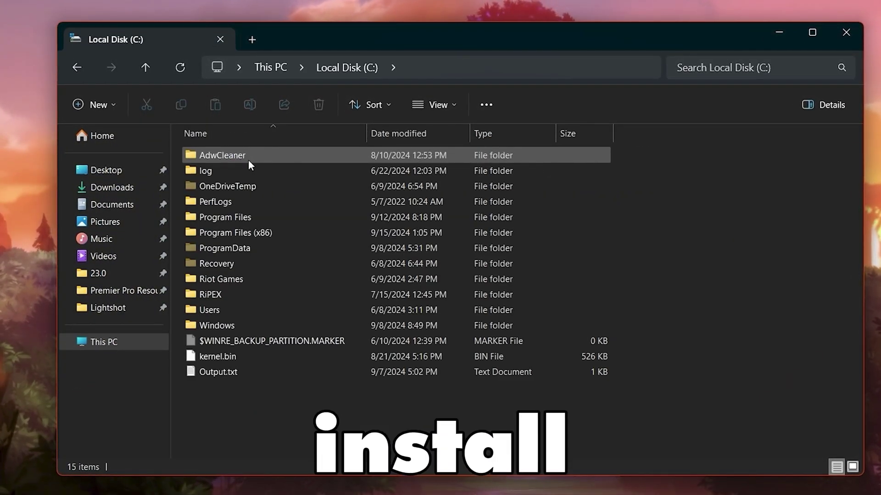
double_click(227, 219)
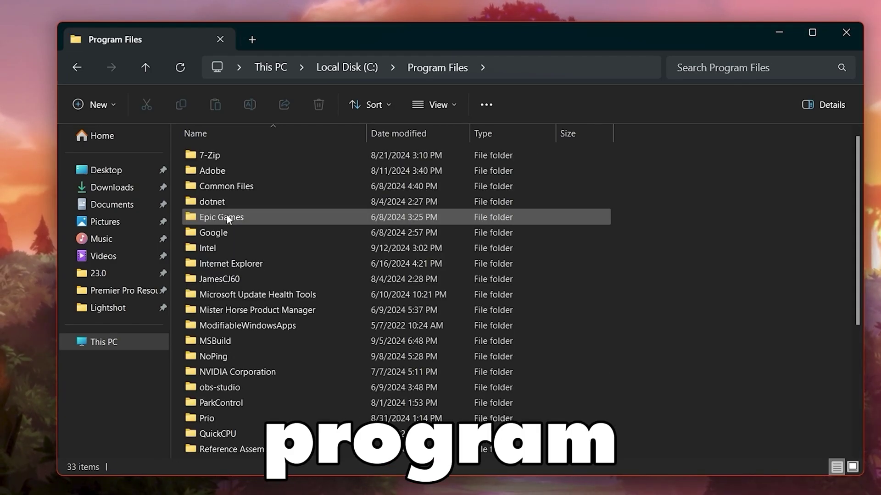
double_click(227, 217)
double_click(221, 155)
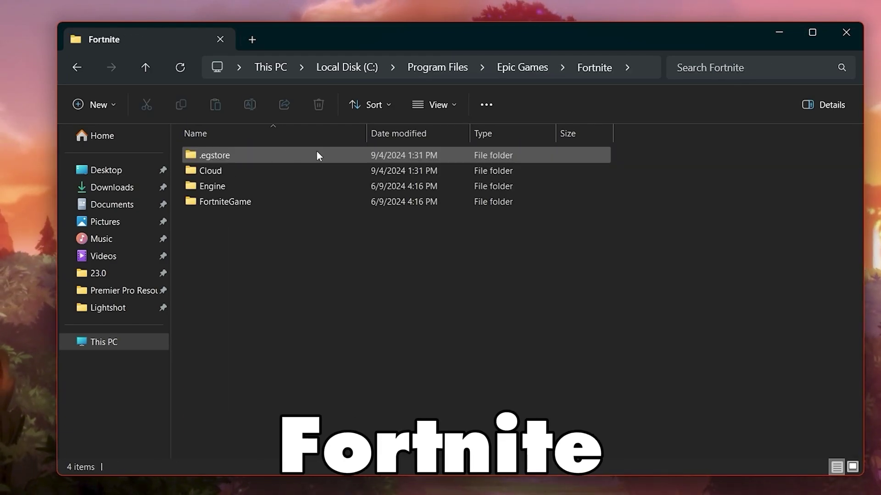
double_click(264, 201)
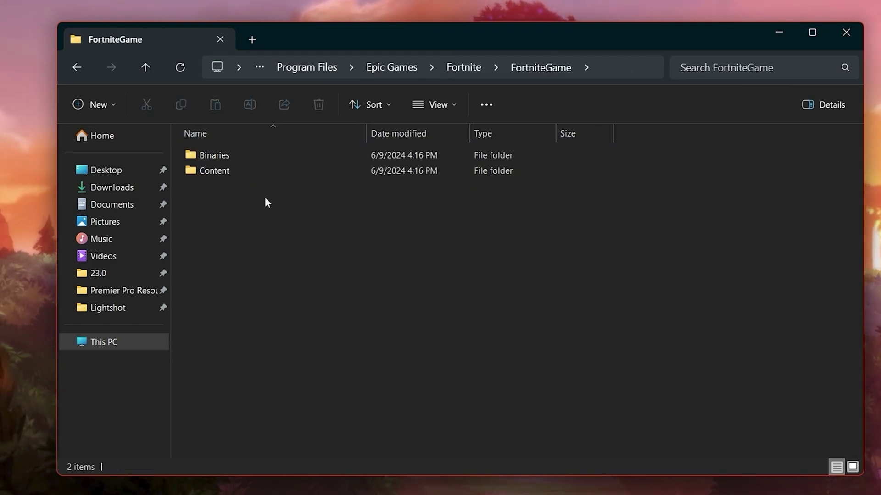
double_click(277, 156)
double_click(263, 164)
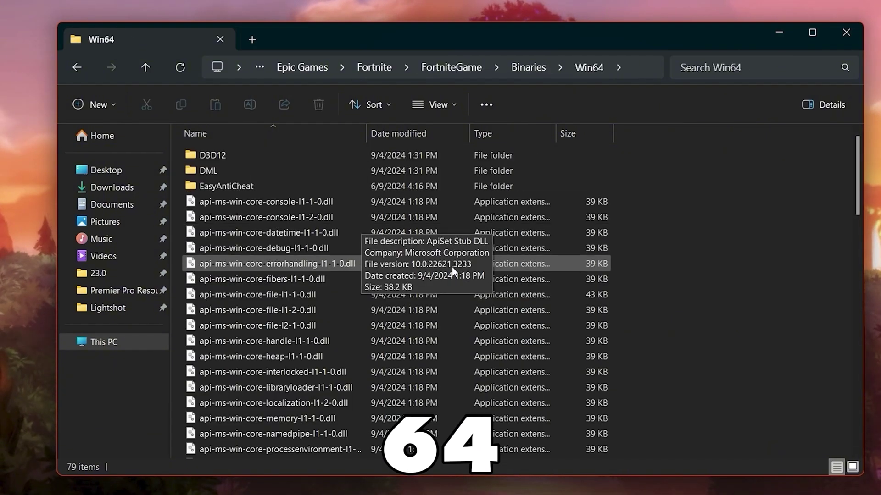
Find FortniteClient-Win64-Shipping.exe in the Win64 folder and open its file properties.
scroll(466, 294, "down", 13)
scroll(466, 304, "down", 1)
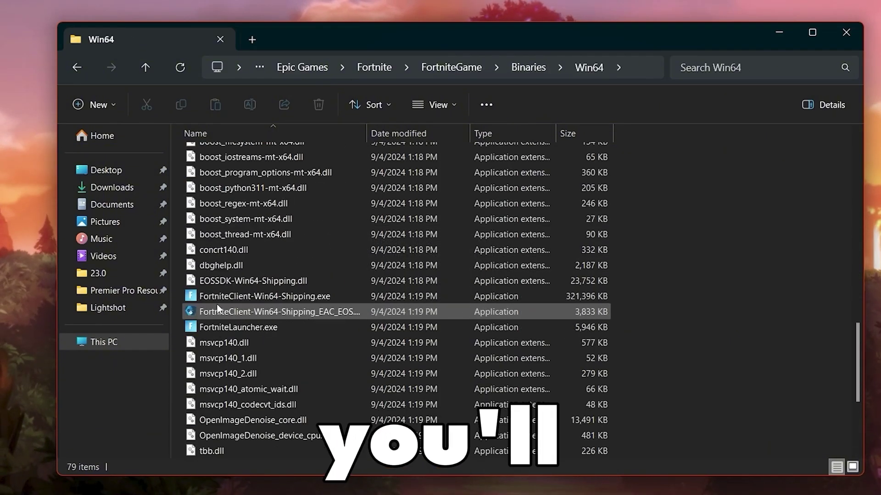
right_click(348, 298)
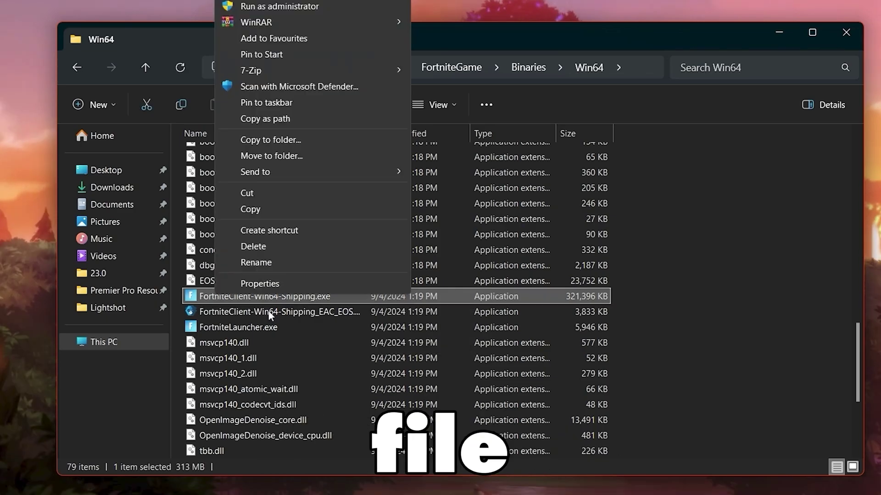
left_click(260, 284)
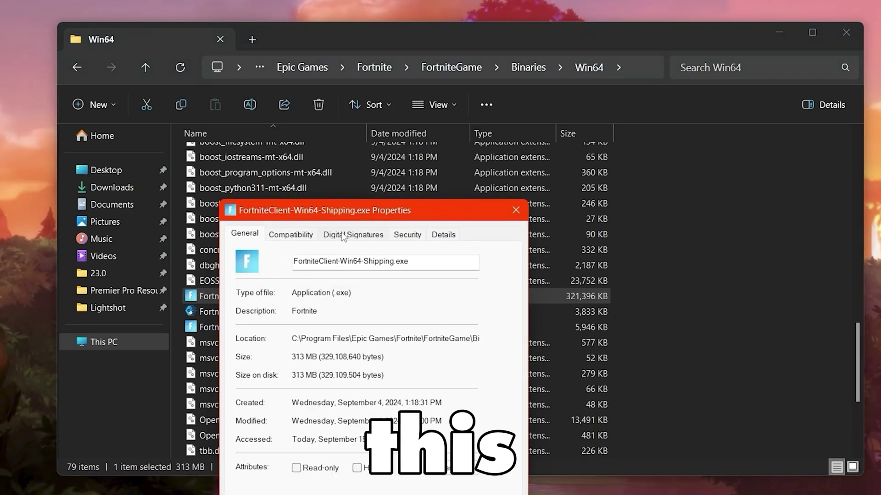
Check the compatibility and high DPI settings of FortniteClient-Win64-Shipping.exe and confirm its properties.
left_click_drag(308, 226, 402, 68)
left_click(385, 74)
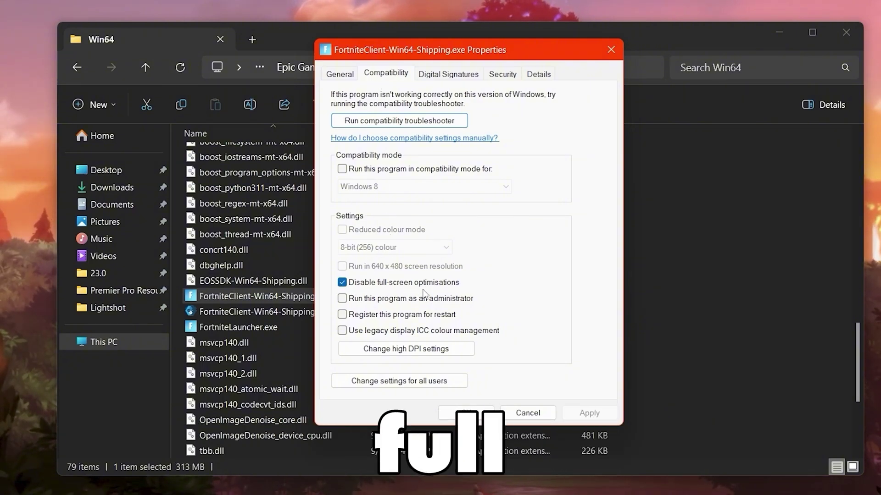
left_click(404, 352)
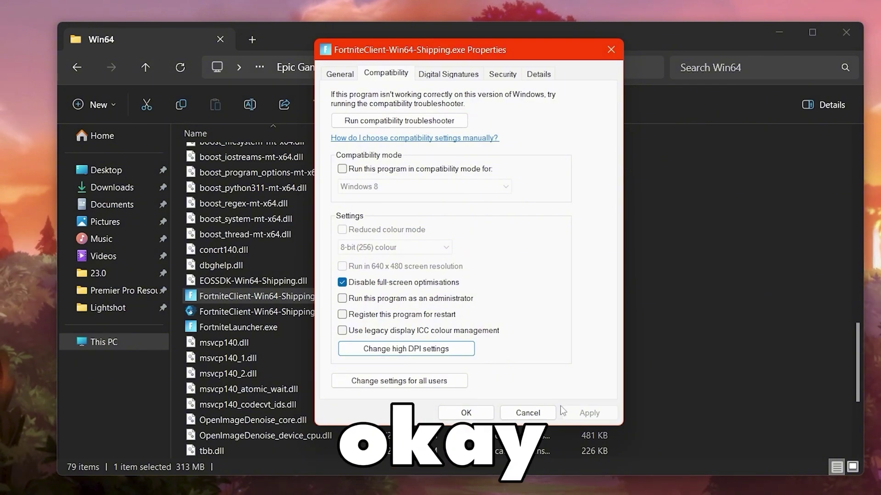
left_click(474, 415)
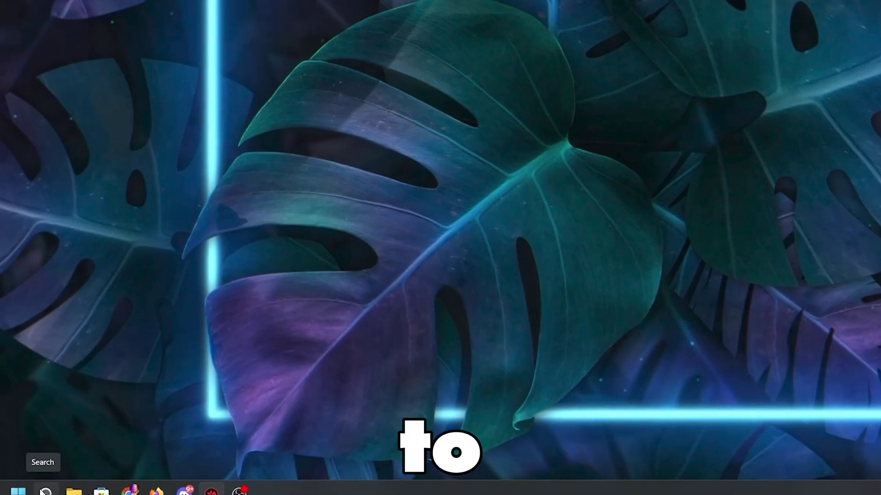
Search Windows for the power plan options and open the settings of the High performance plan.
left_click(46, 491)
type("powe")
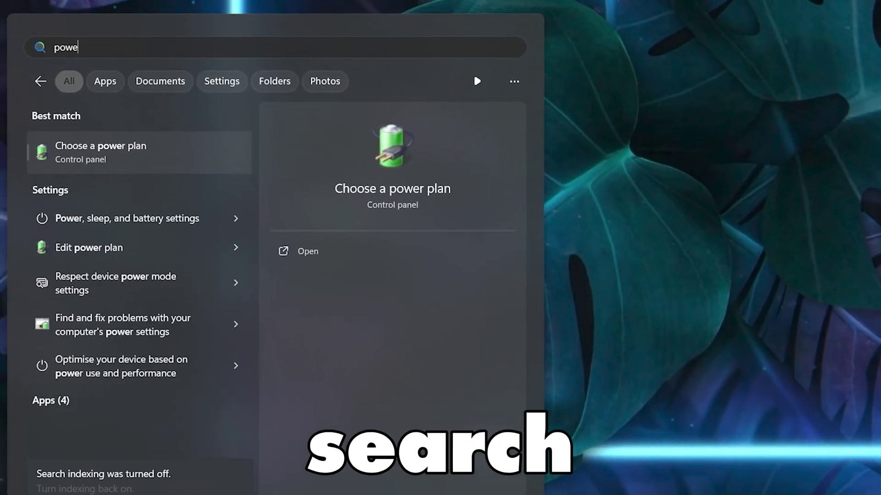
left_click(112, 158)
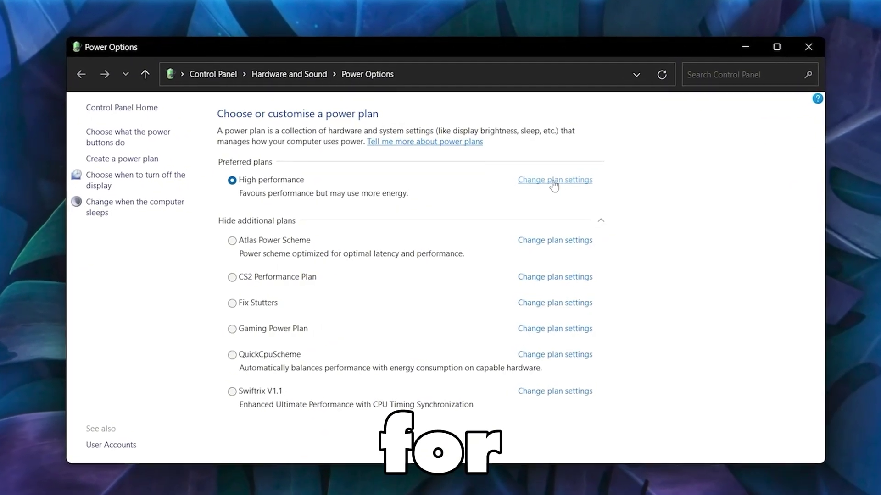
left_click(572, 179)
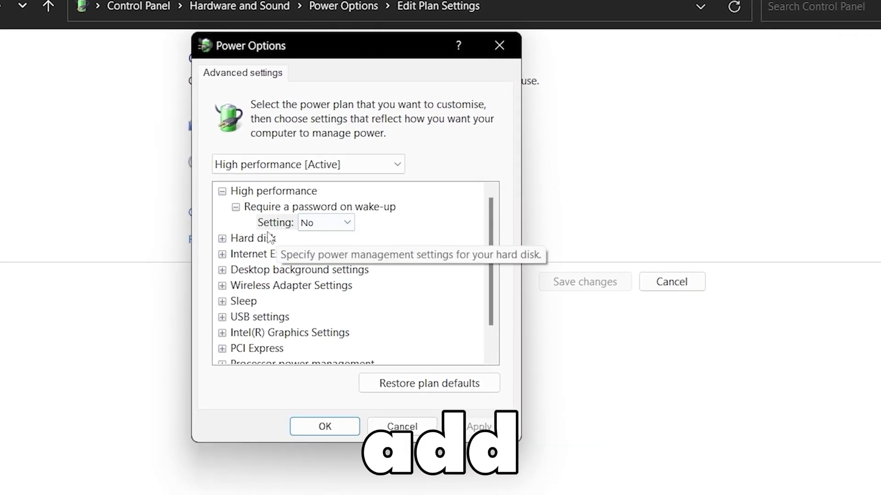
Review the High performance plan's advanced hard disk and processor power settings, confirm them and close the plan settings.
left_click(223, 238)
left_click(236, 254)
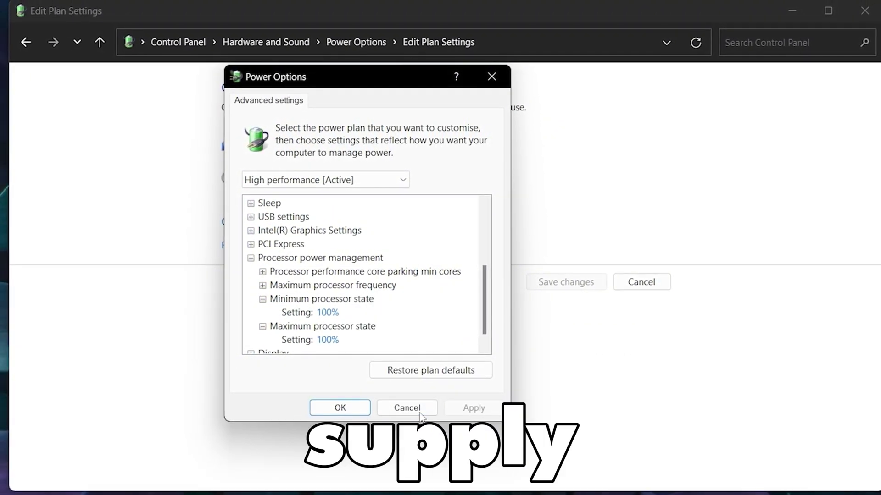
left_click(342, 407)
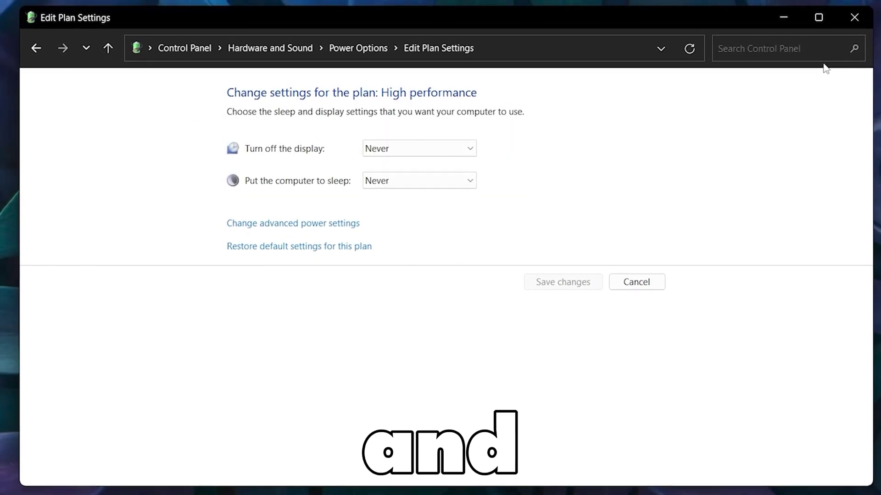
left_click(855, 22)
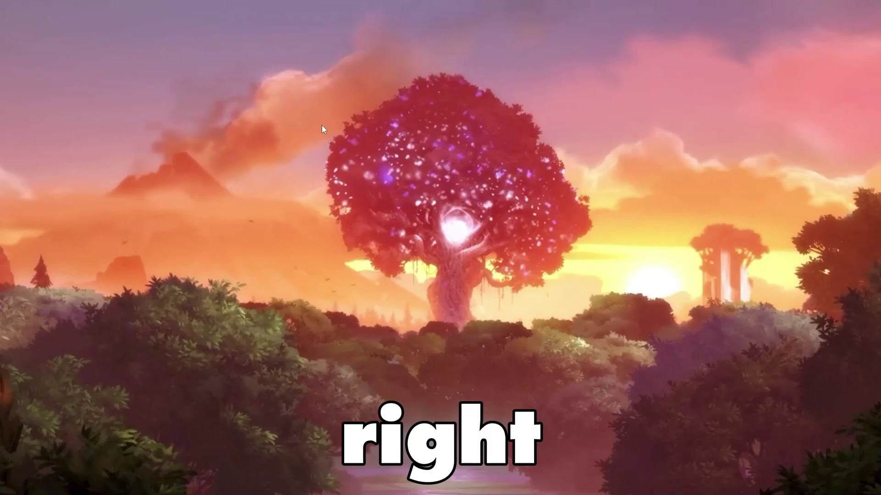
Open the default graphics settings from the desktop's display settings.
right_click(322, 126)
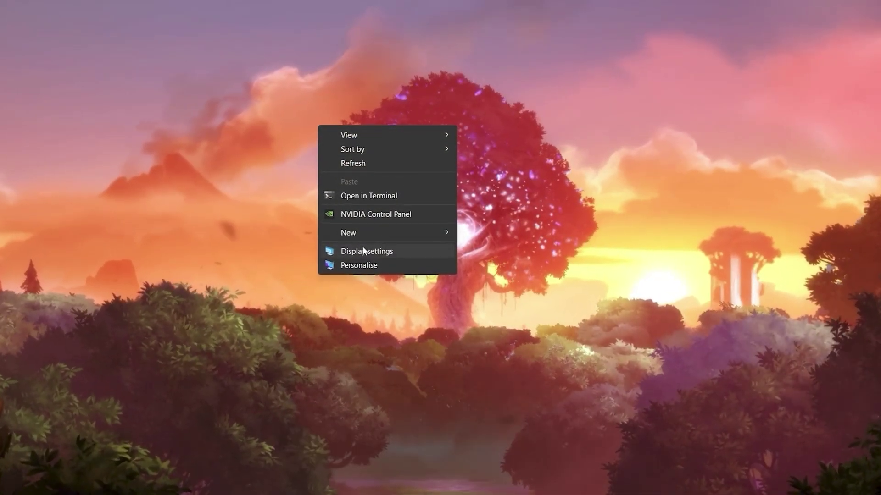
left_click(362, 249)
scroll(360, 252, "down", 8)
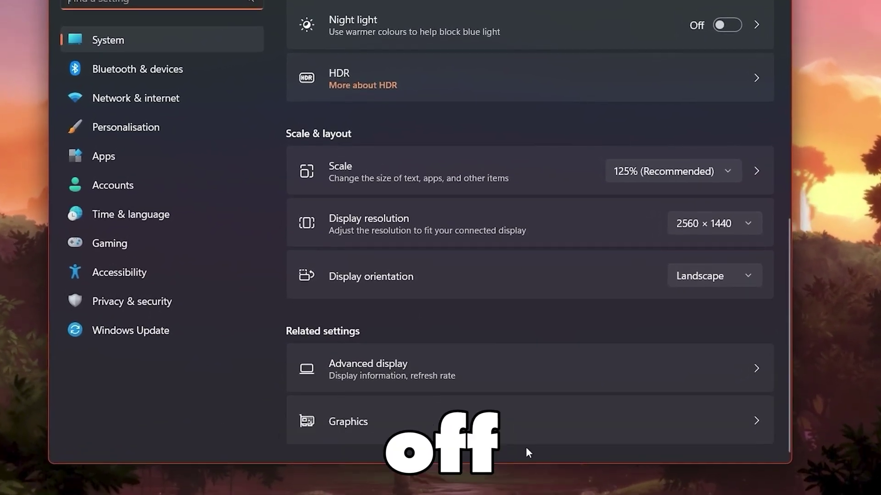
left_click(349, 441)
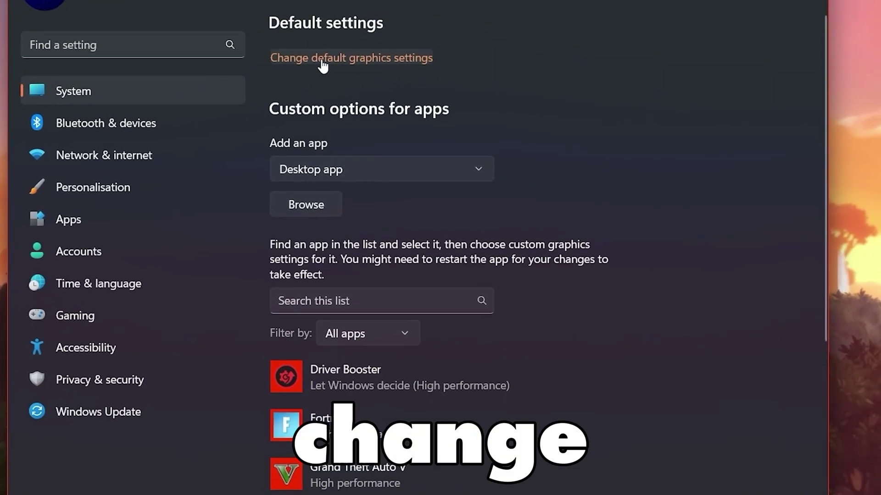
left_click(341, 69)
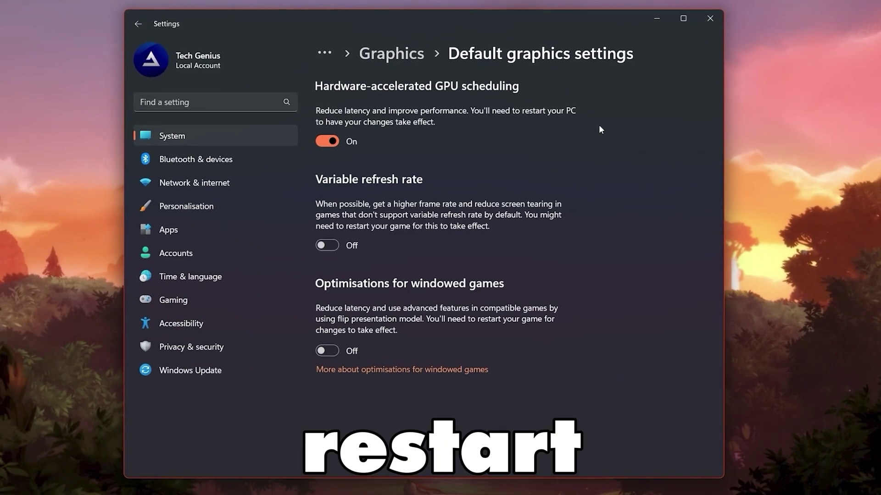
Return to the Graphics page and look through the apps with custom graphics options for Fortnite.
key("alt+Left")
scroll(561, 164, "down", 5)
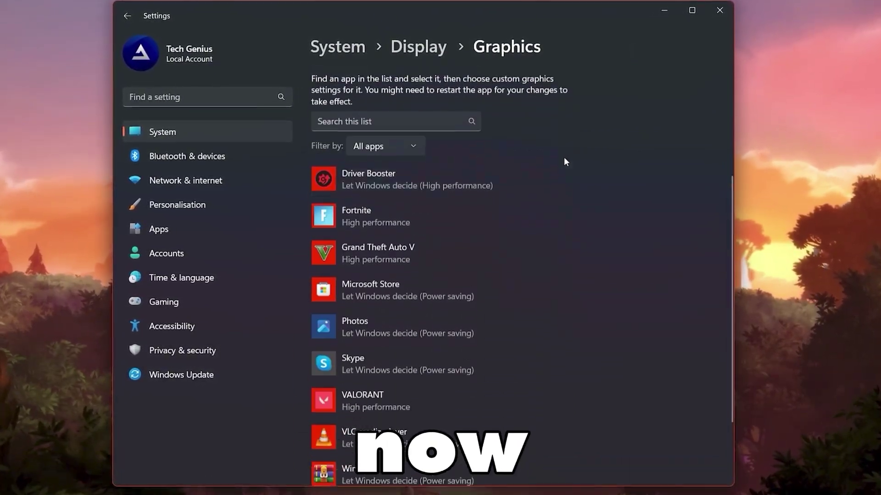
scroll(513, 202, "up", 3)
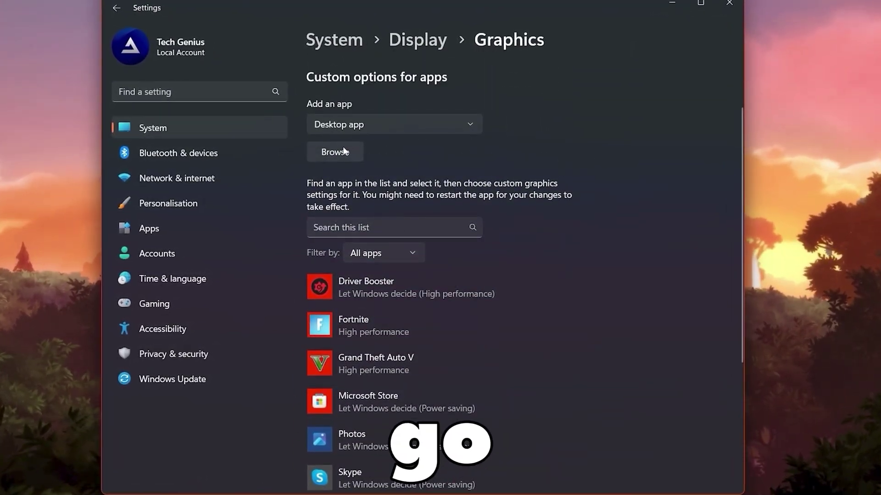
scroll(582, 251, "down", 5)
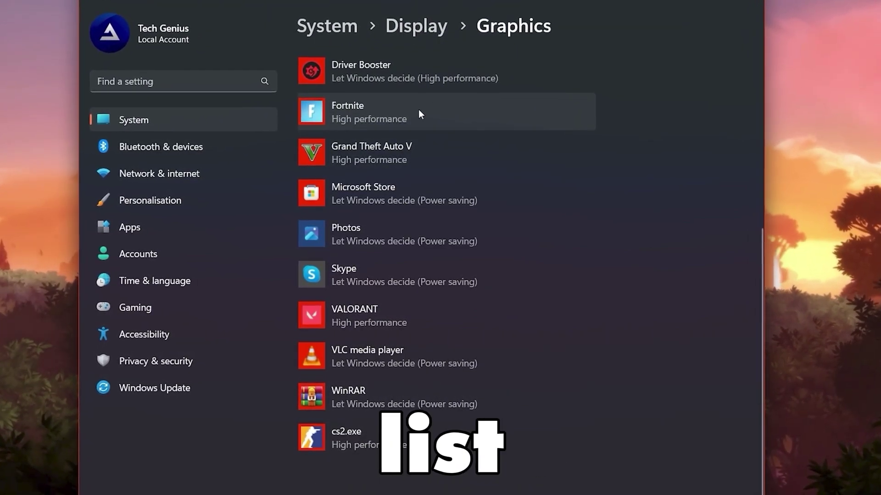
scroll(418, 109, "up", 4)
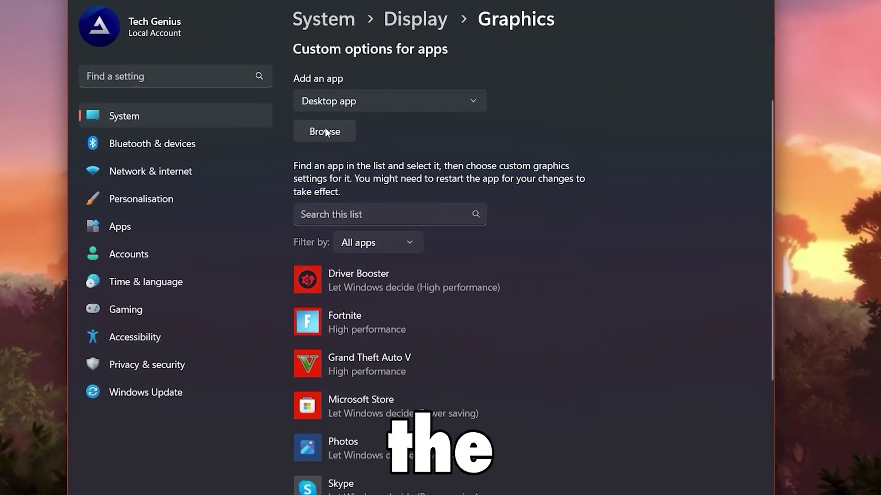
Try to add FortniteClient-Win64-Shipping.exe from Program Files\Epic Games\Fortnite\FortniteGame\Binaries\Win64 to the custom graphics apps.
left_click(325, 131)
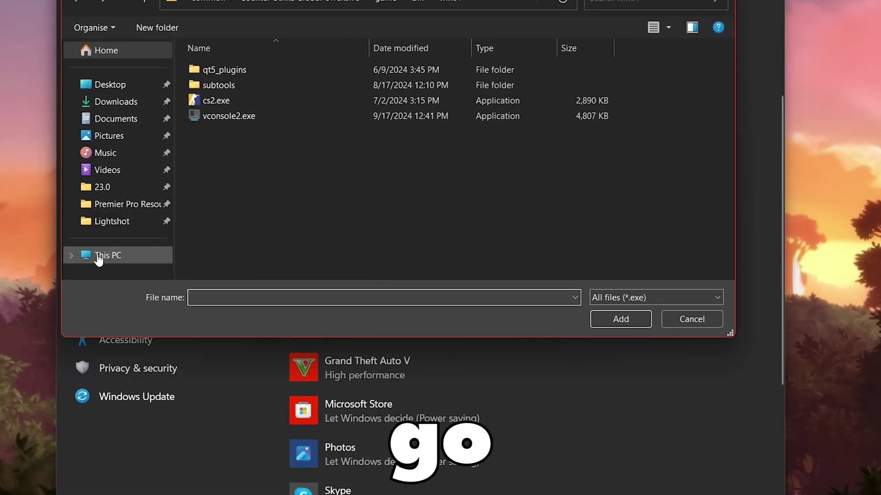
left_click(98, 256)
double_click(268, 73)
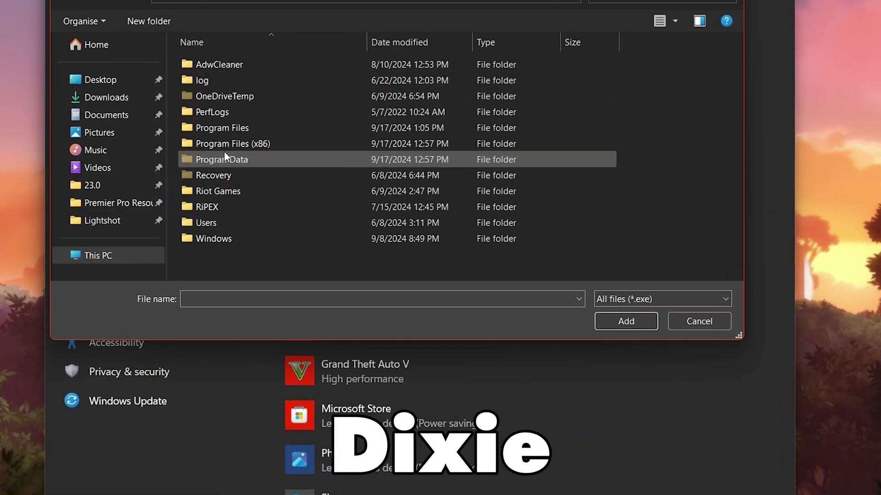
double_click(231, 127)
double_click(239, 130)
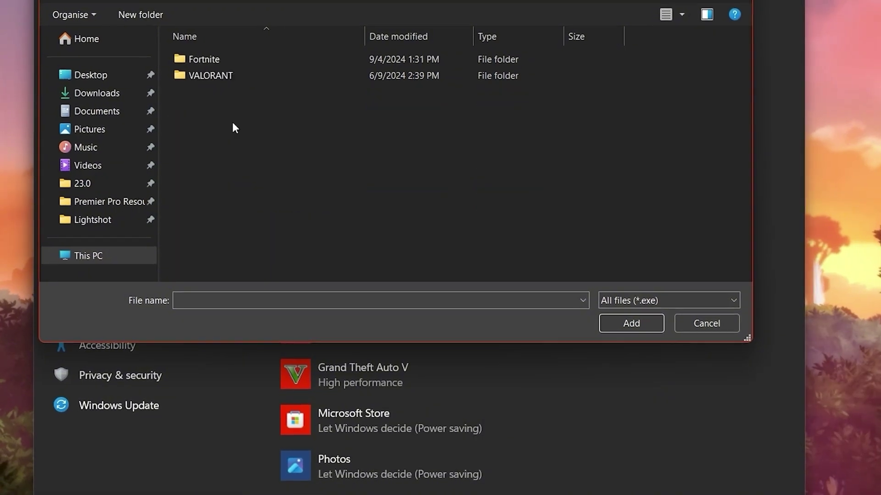
double_click(237, 60)
double_click(193, 101)
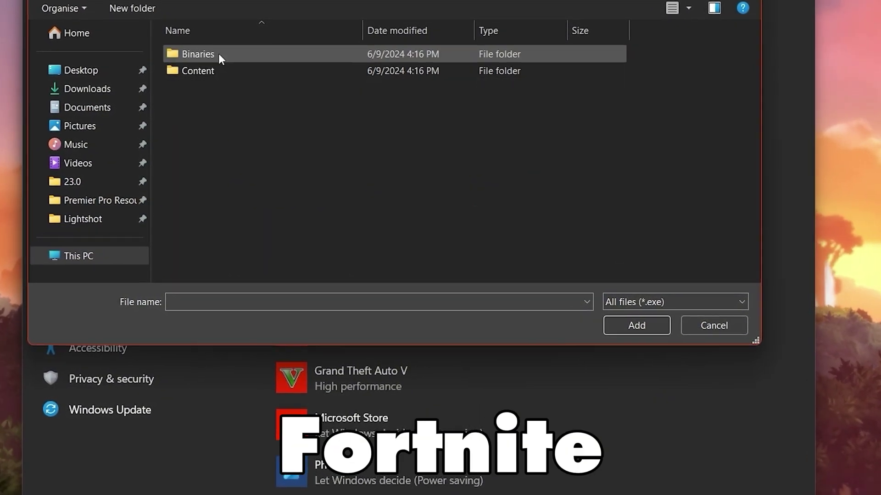
double_click(216, 54)
double_click(197, 69)
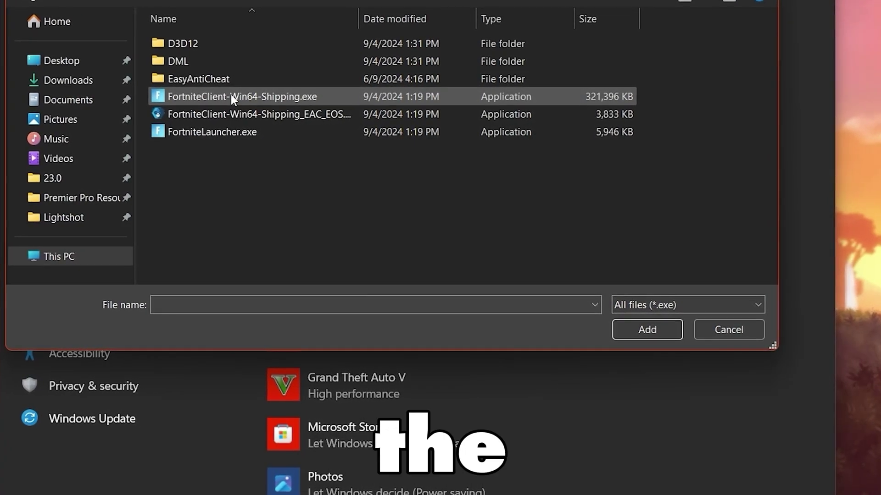
left_click(230, 94)
left_click(646, 335)
Save Fortnite's graphics preference as High performance and close Settings.
scroll(459, 339, "down", 2)
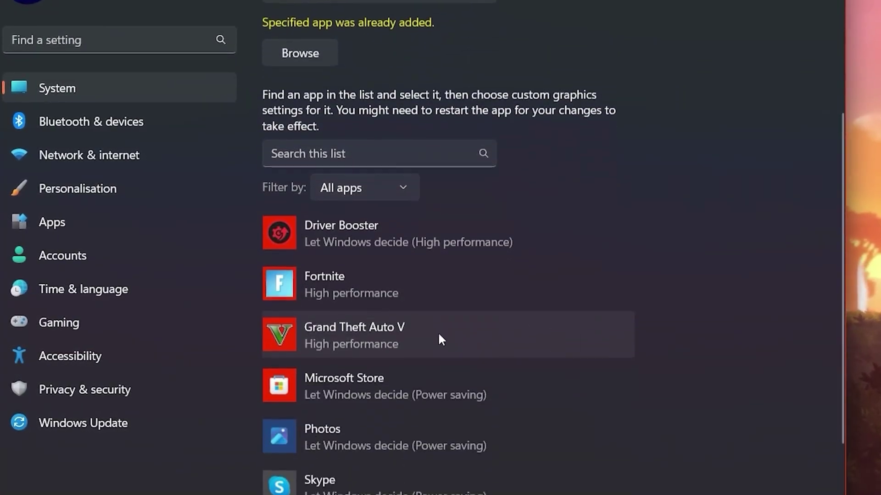
left_click(320, 284)
left_click(508, 364)
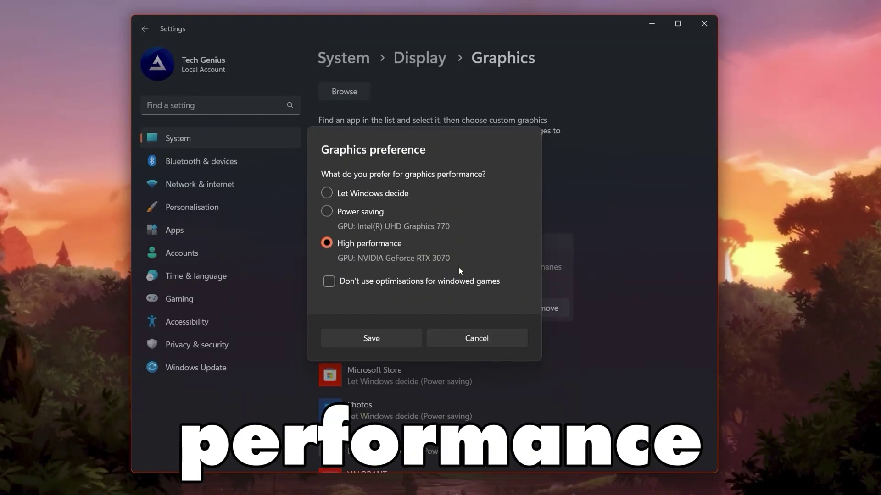
left_click(359, 340)
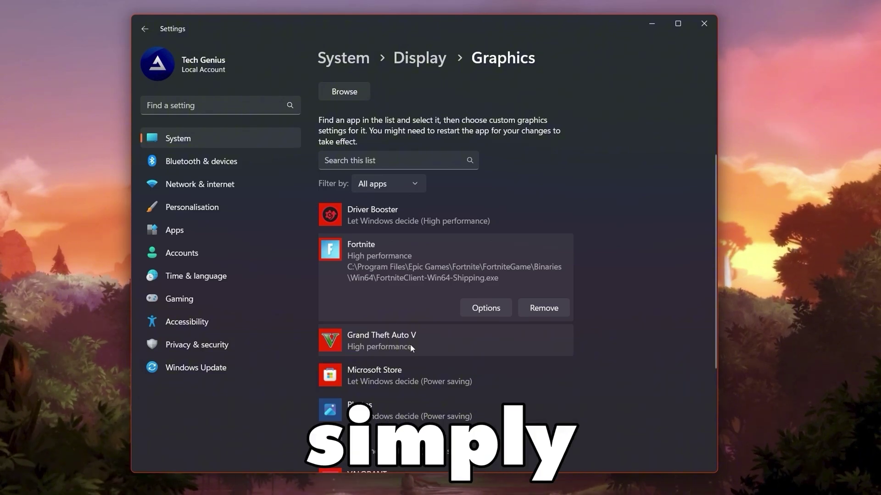
left_click(703, 24)
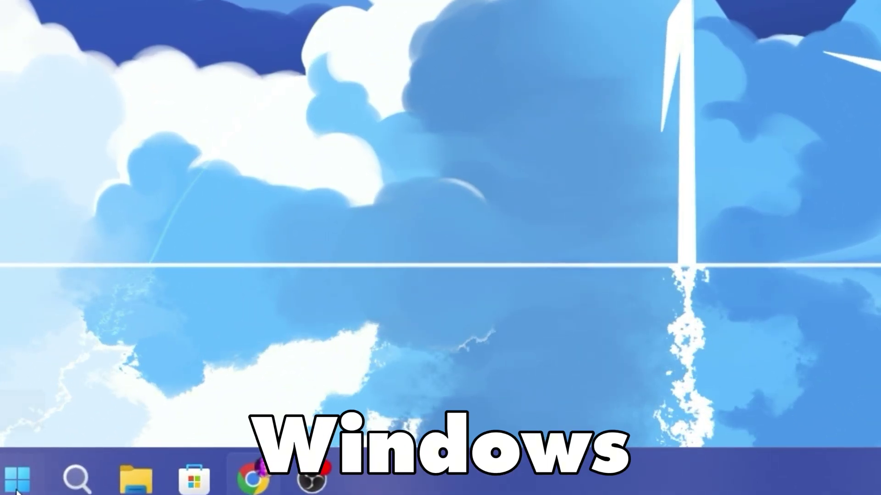
From the system's About page, open the advanced performance options and bring up the virtual memory settings.
right_click(16, 477)
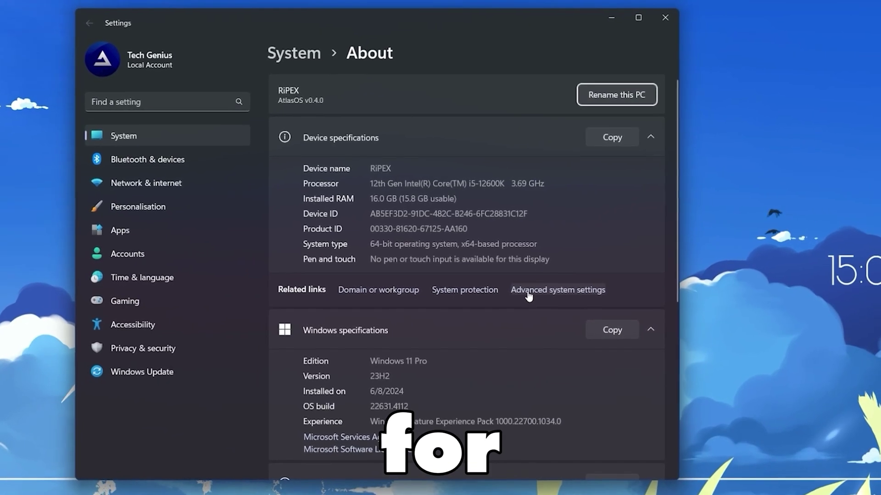
left_click(564, 295)
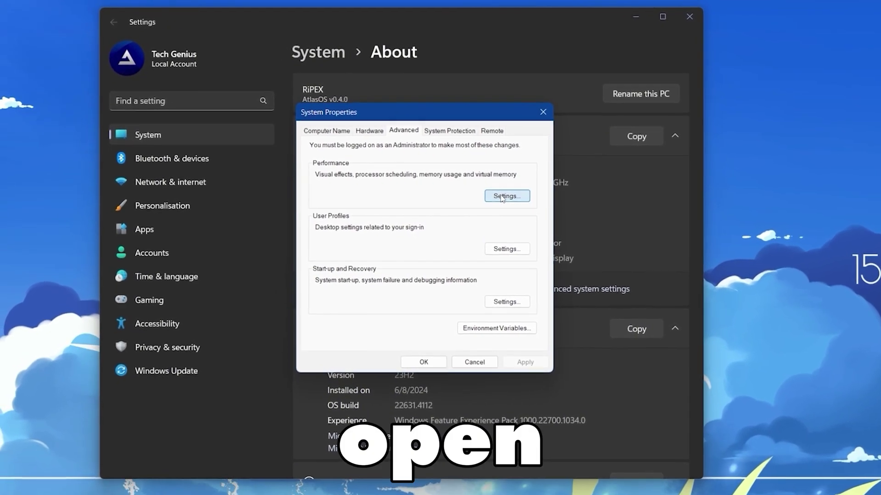
left_click(502, 197)
left_click(376, 175)
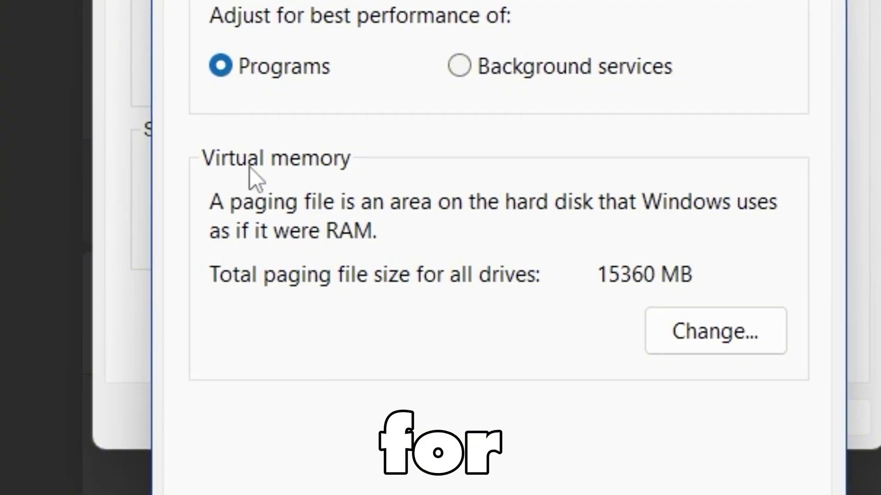
left_click(700, 349)
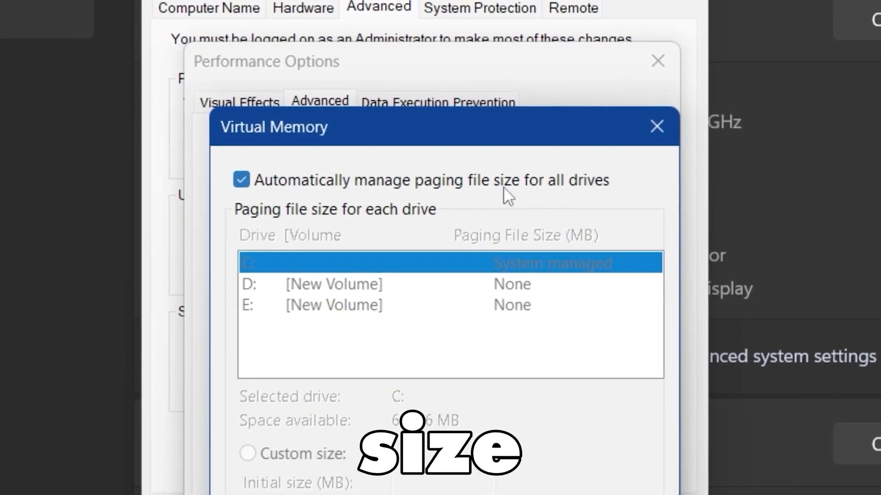
Turn off automatic paging file management for all drives and choose a custom size for drive C:.
left_click(241, 180)
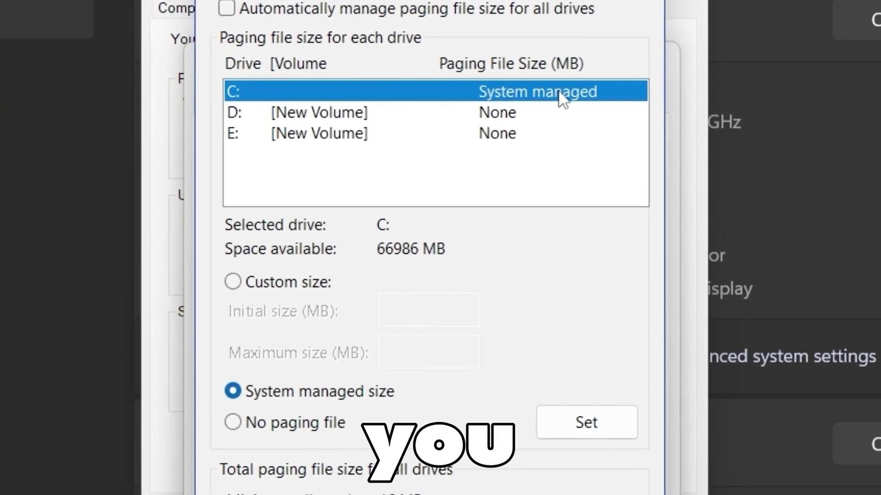
left_click(254, 283)
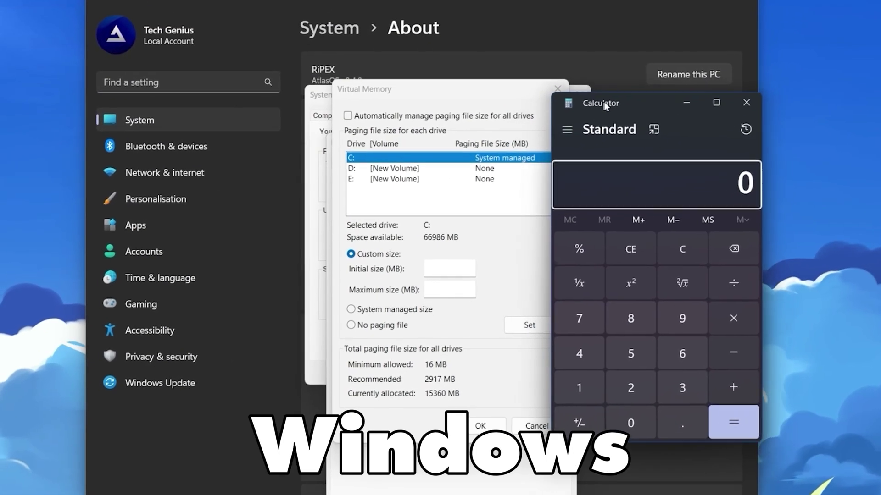
Switch to Calculator, place it beside the Virtual Memory dialog, and multiply 16 by 1024.
mouse_move(605, 105)
left_mouse_down()
mouse_move(632, 96)
mouse_move(611, 107)
left_mouse_up()
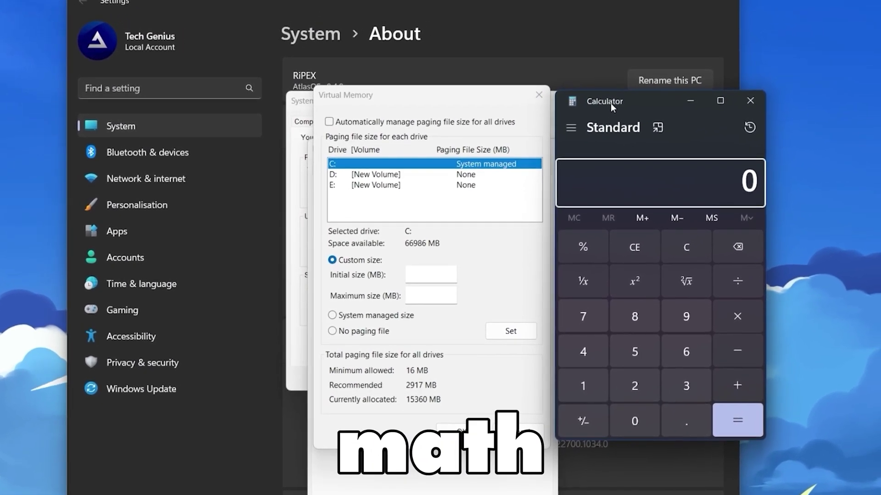
left_click(590, 386)
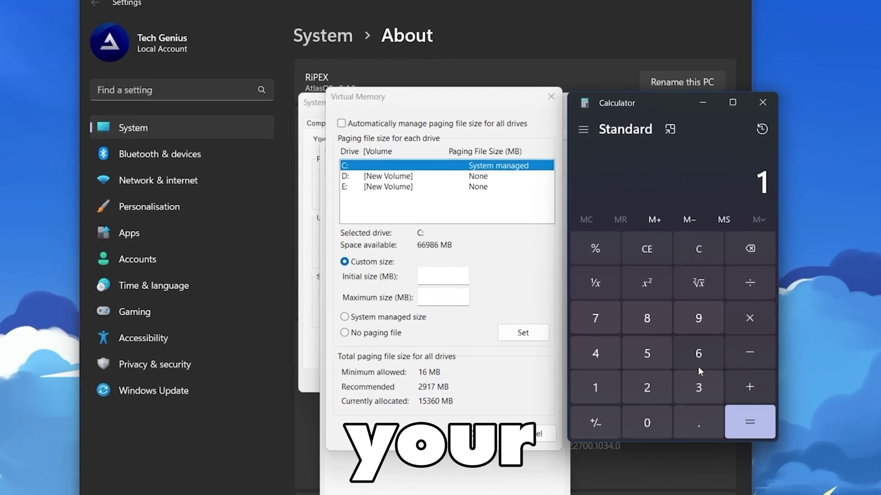
left_click(704, 348)
left_click(750, 318)
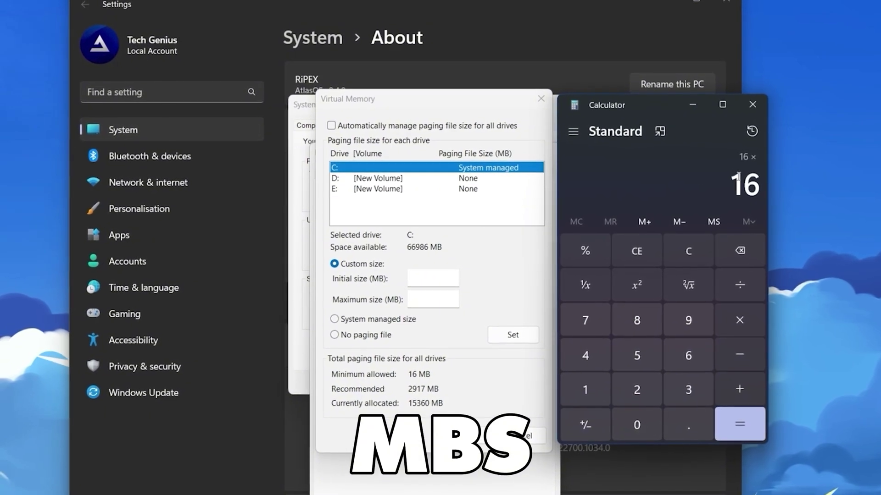
left_click(585, 388)
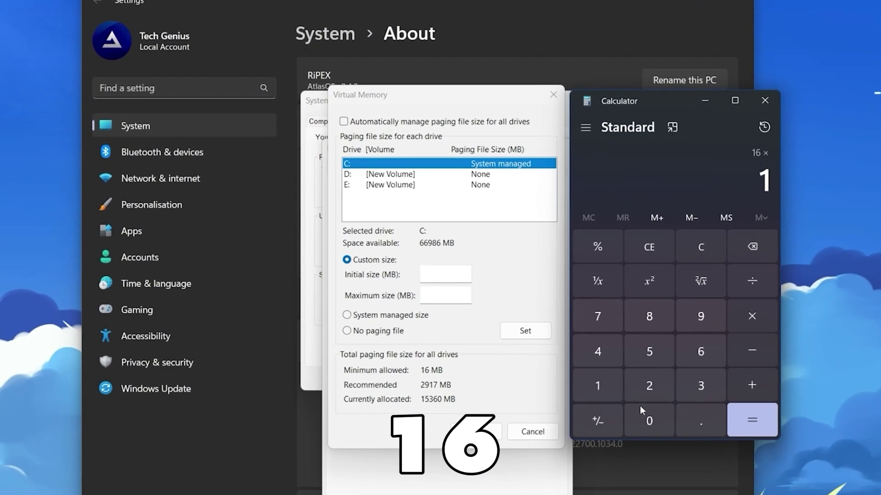
left_click(649, 420)
left_click(649, 385)
left_click(597, 352)
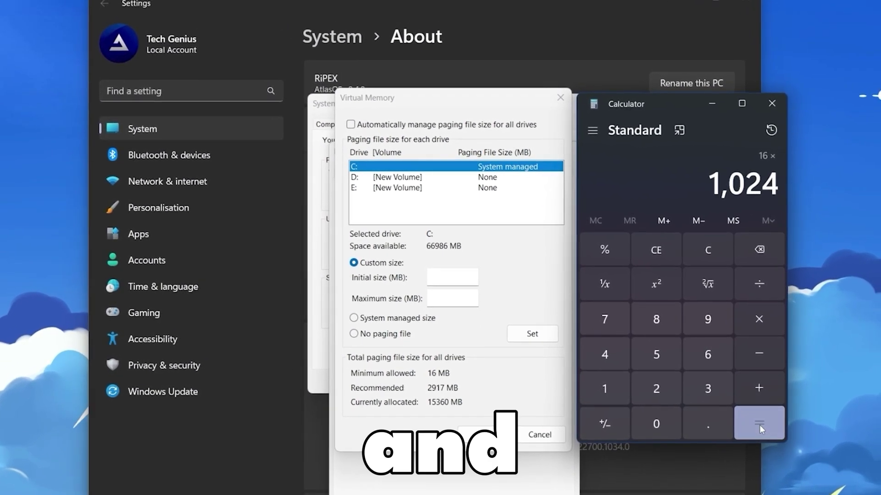
left_click(759, 425)
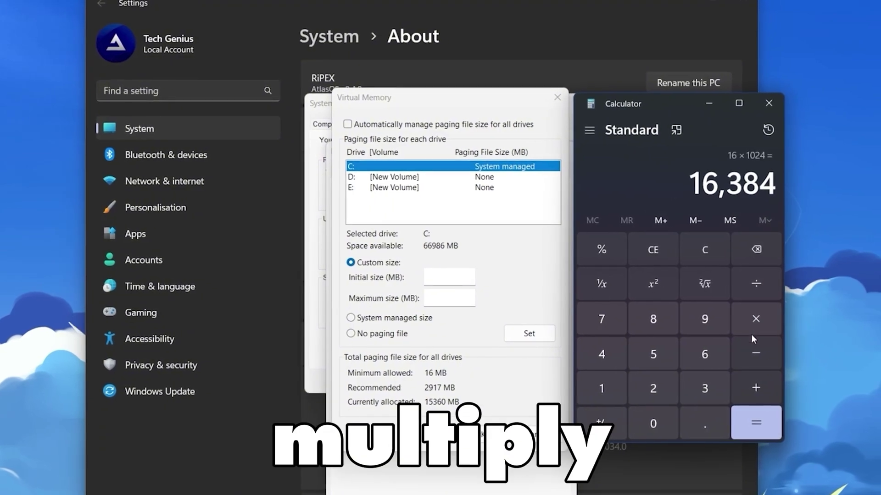
Multiply the calculated result by 1.5 and set drive C:'s initial paging file size to 24576 MB.
left_click(747, 318)
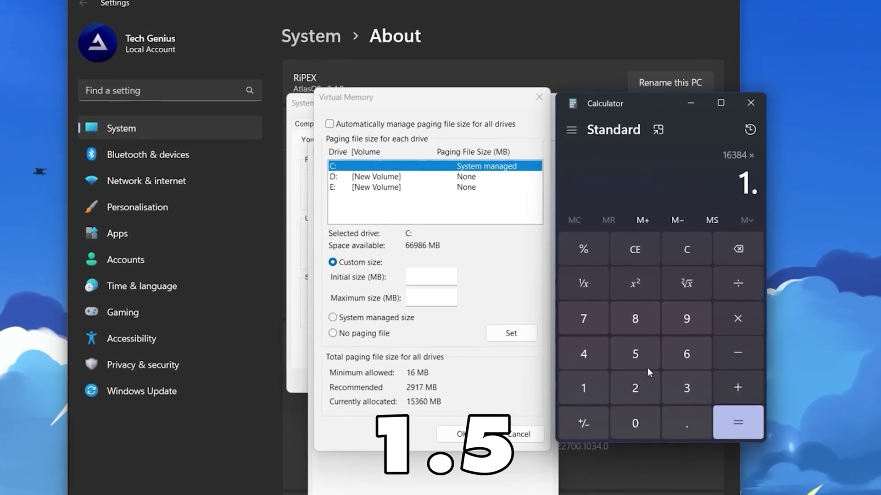
left_click(741, 424)
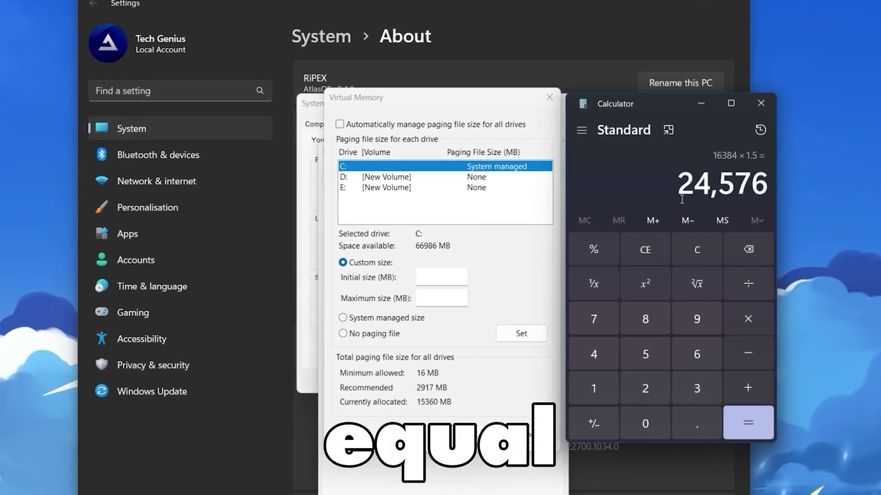
left_click(468, 267)
type("24")
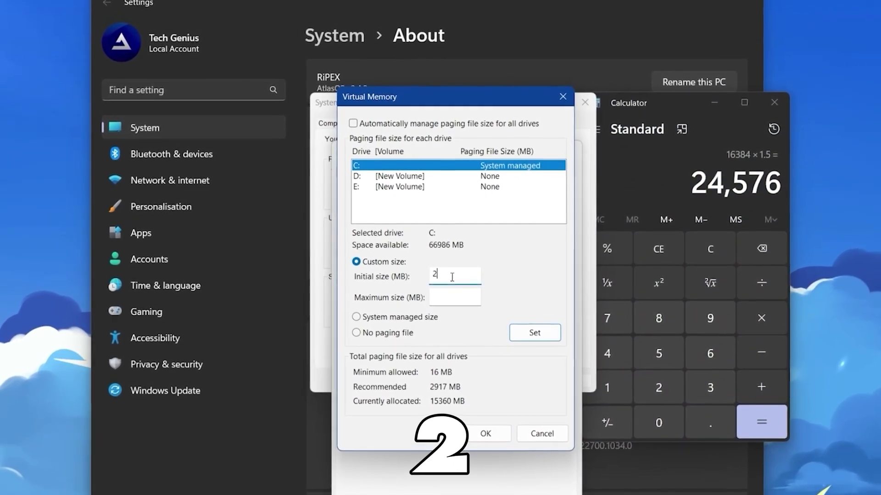
type("57")
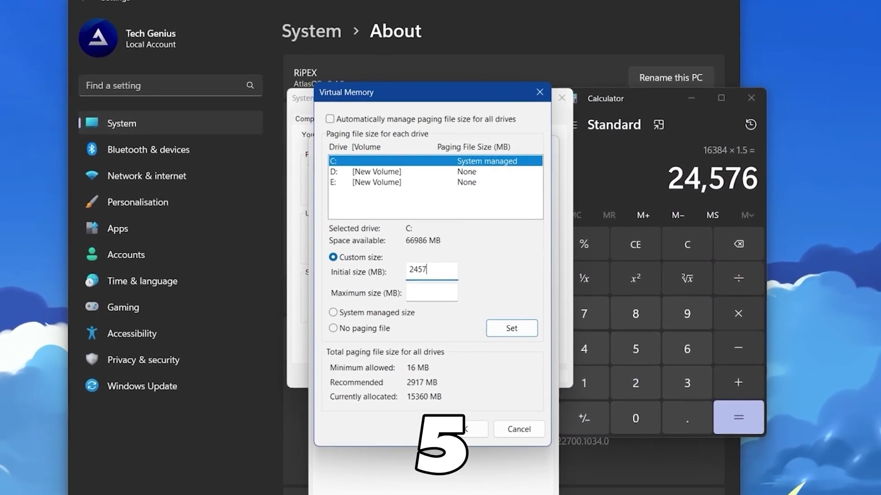
type("6")
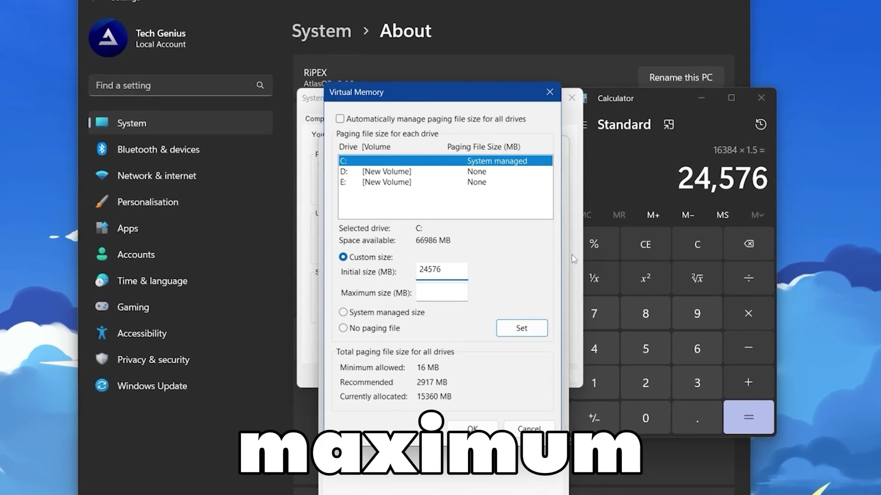
Clear the calculator, multiply 16 by 1024 again, and multiply that result by 3.
left_click(693, 252)
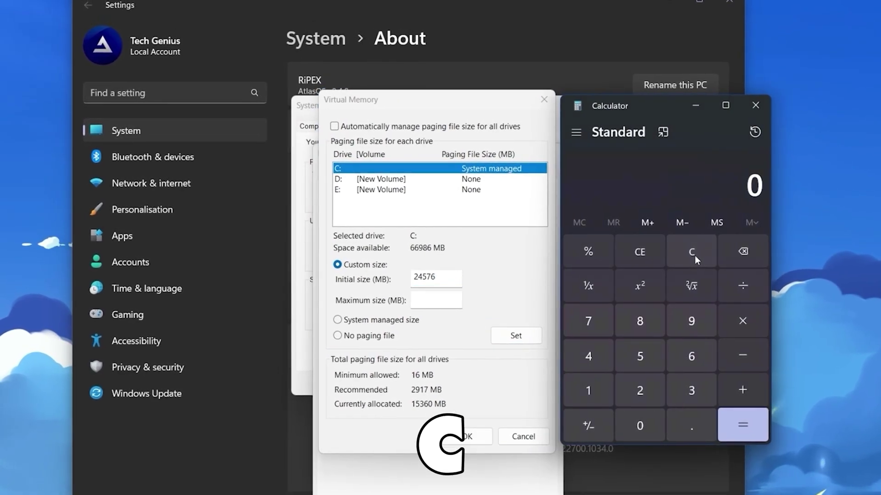
left_click(593, 389)
left_click(697, 354)
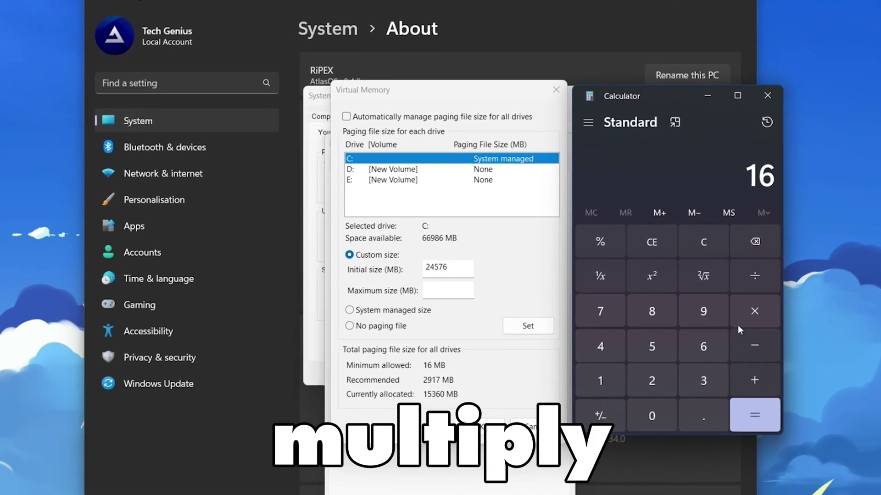
left_click(748, 319)
left_click(660, 386)
left_click(610, 358)
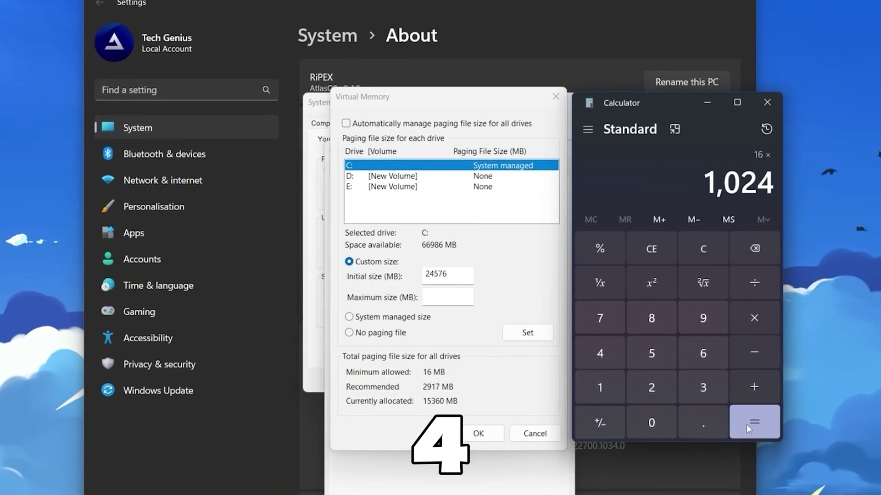
left_click(753, 419)
left_click(740, 313)
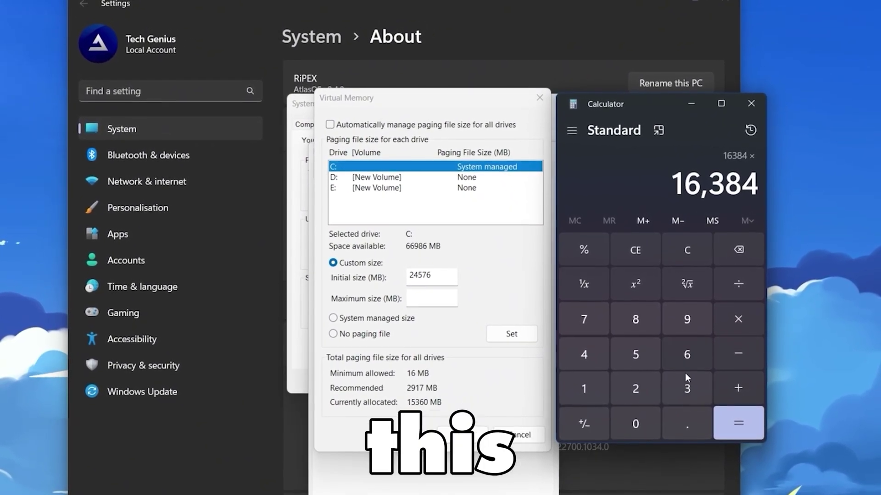
left_click(691, 383)
left_click(750, 425)
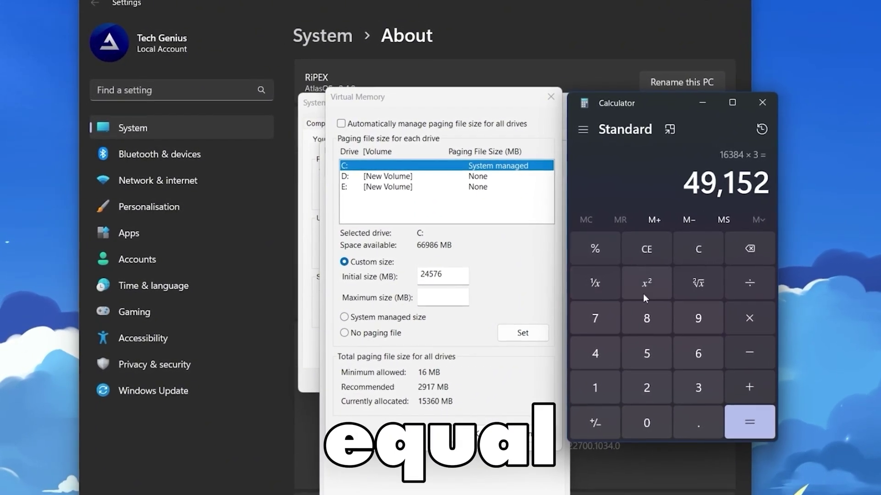
Set drive C:'s maximum paging file size to 49152 MB, apply the custom size, and accept and close the system dialogs.
left_click(432, 299)
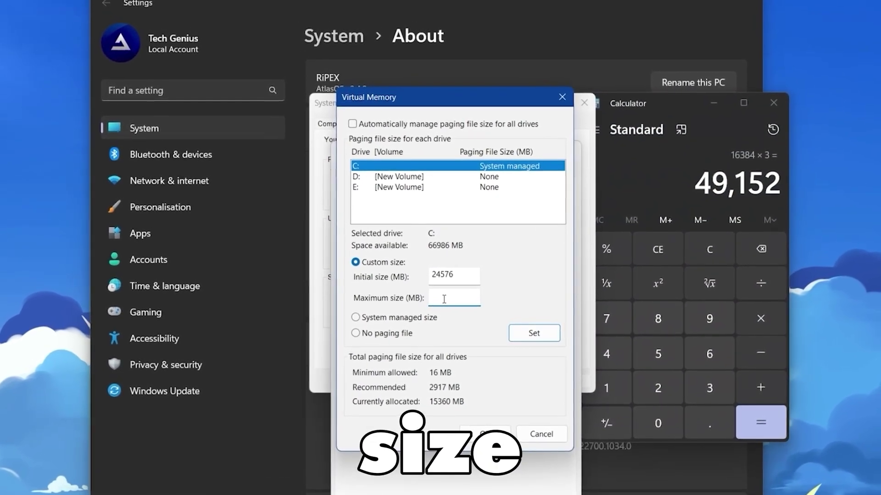
type("49152")
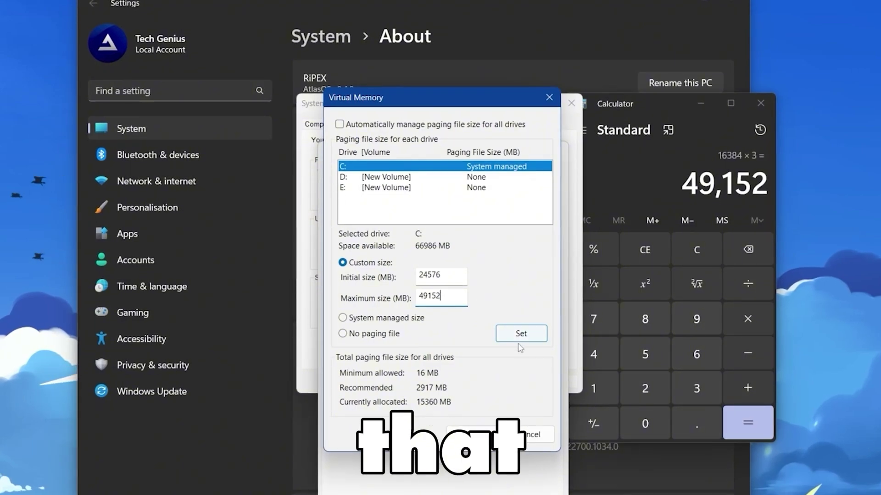
left_click(530, 334)
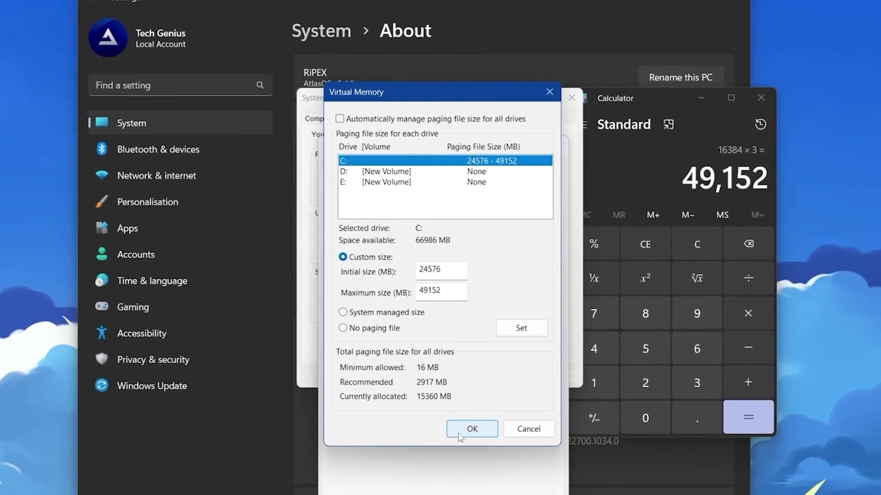
left_click(497, 430)
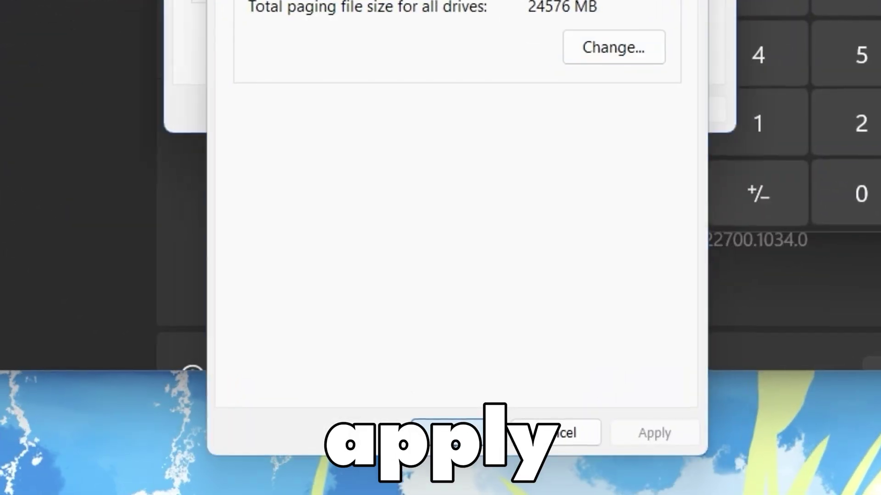
left_click(451, 436)
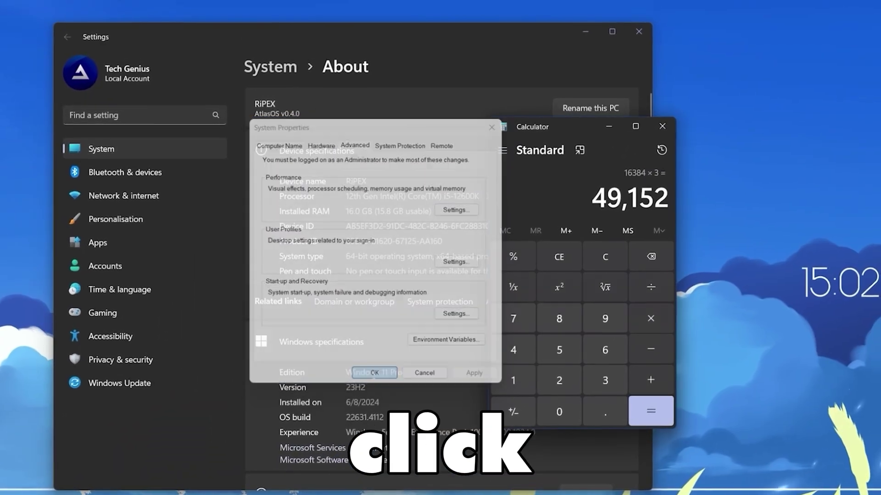
left_click(620, 25)
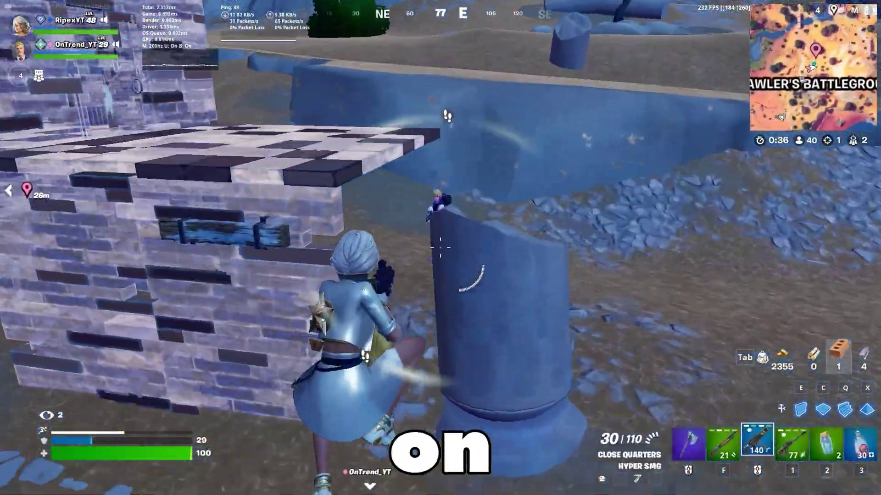
left_click(440, 248)
left_click(441, 248)
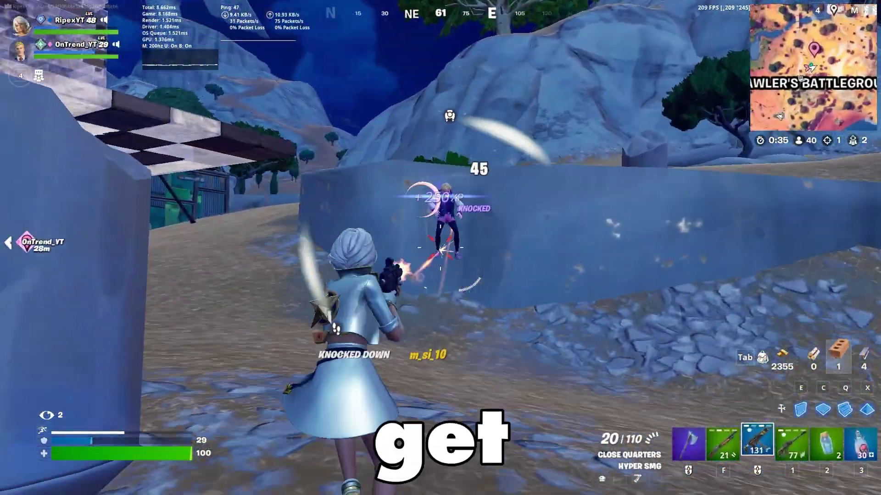
left_click(440, 248)
key("e")
left_click(440, 248)
key("f")
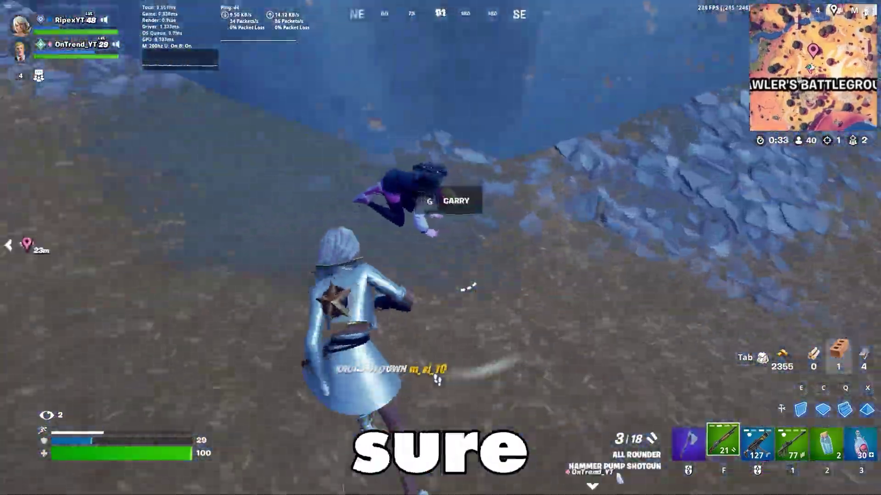
left_click(440, 248)
left_click(440, 247)
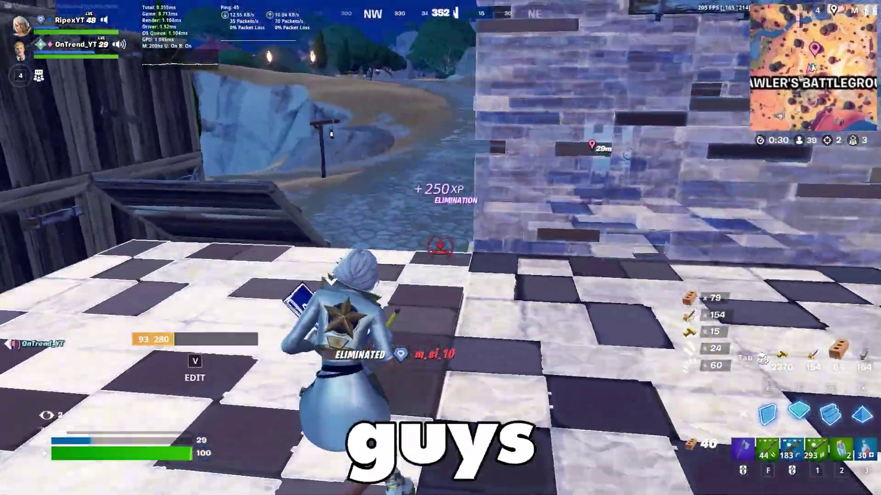
left_click(441, 248)
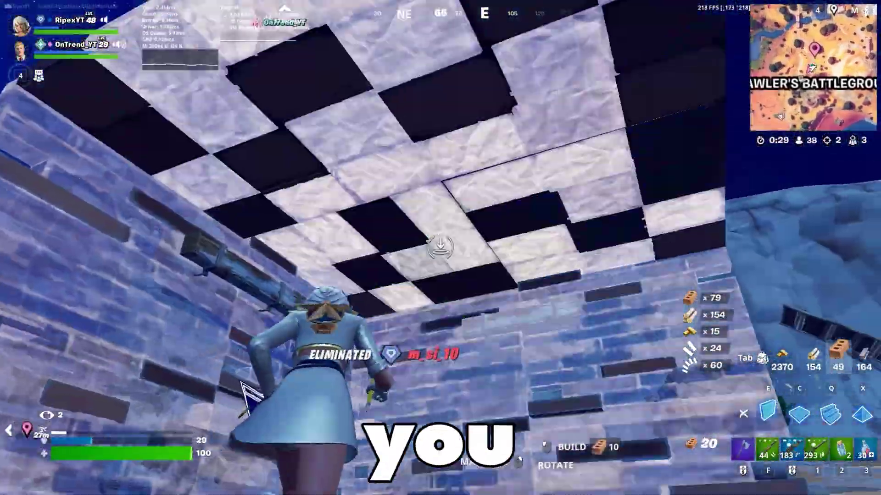